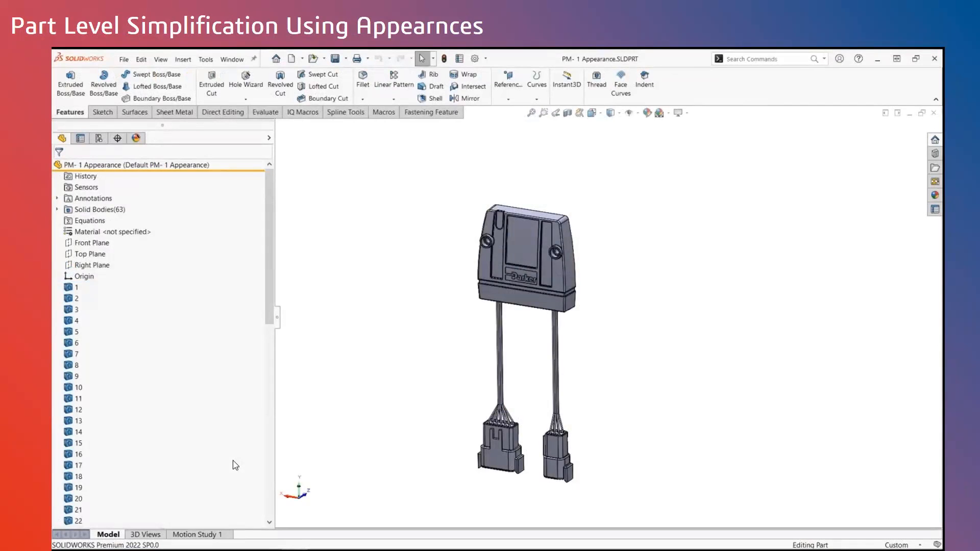
- Hide the outer housing and both lower connector shells to examine the internal board, pins and wires
left_click(126, 537)
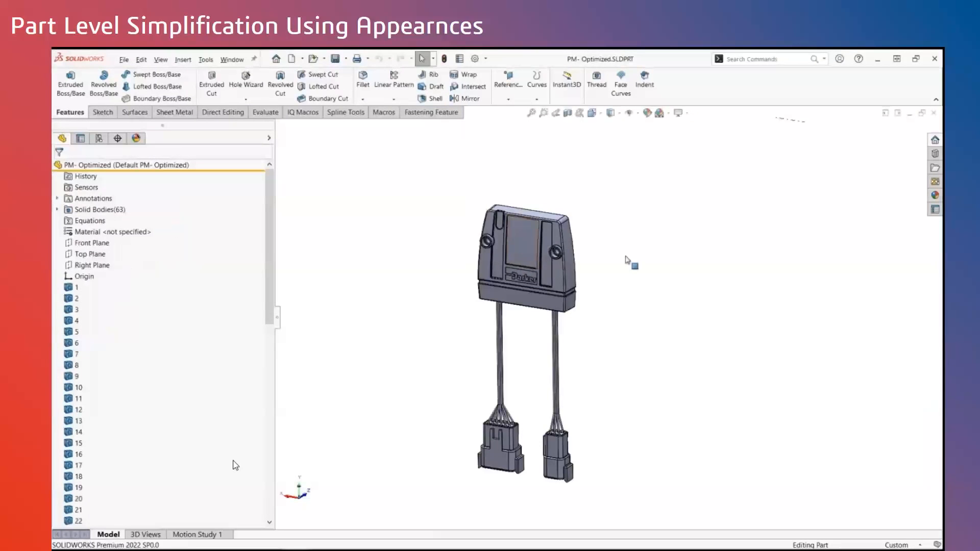
key("Tab")
scroll(577, 238, "up", 1)
right_click(529, 236)
left_click(684, 287)
scroll(526, 432, "down", 4)
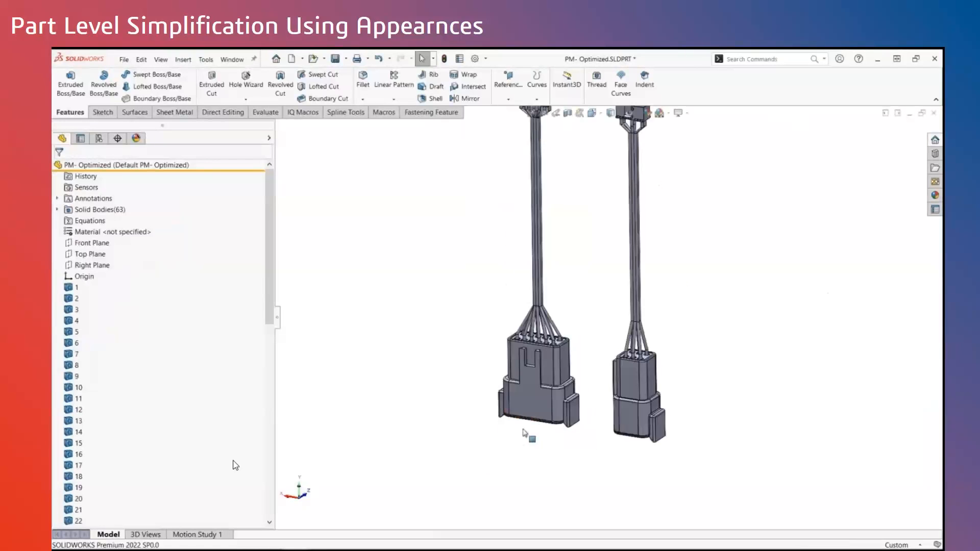
key("Tab")
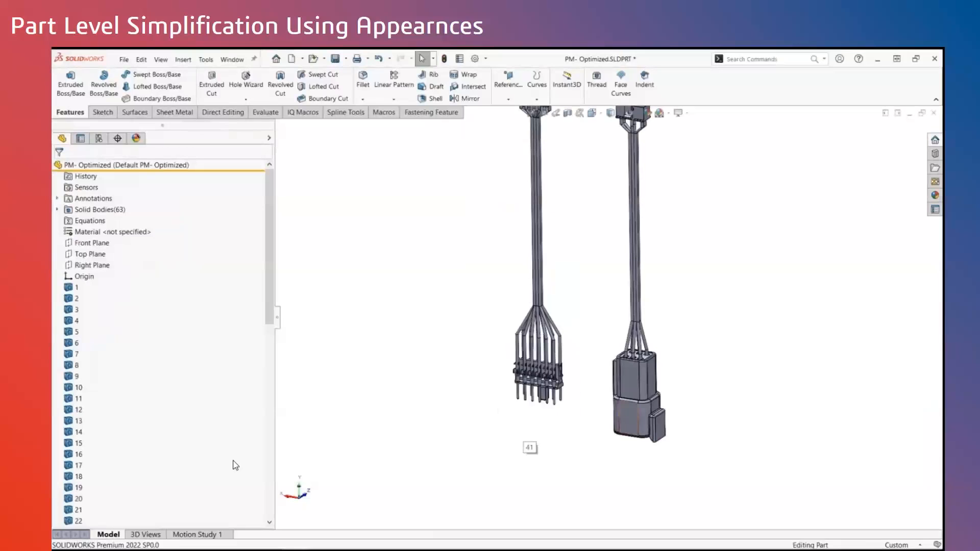
key("Tab")
key("f")
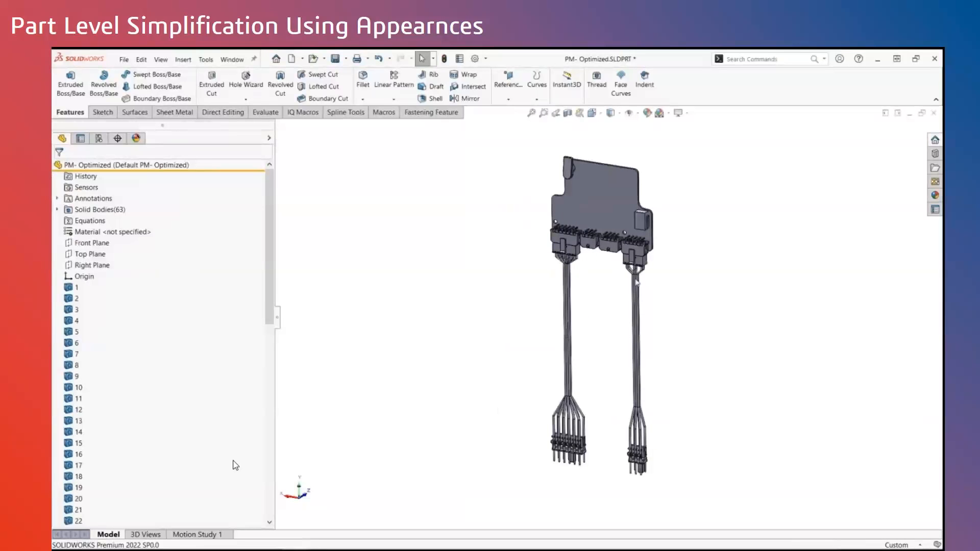
- Show the hidden bodies again and check the lower band of the housing
right_click(735, 243)
left_click(772, 296)
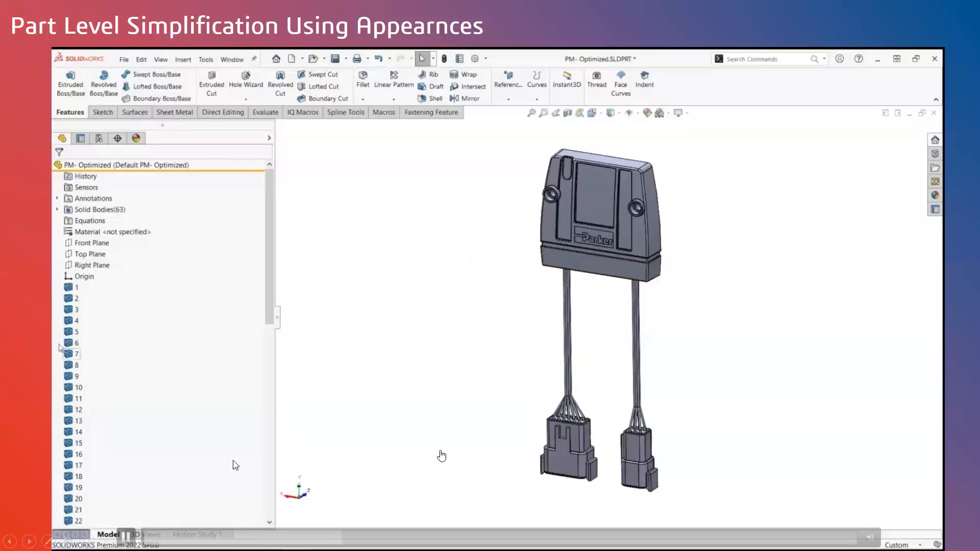
left_click(597, 272)
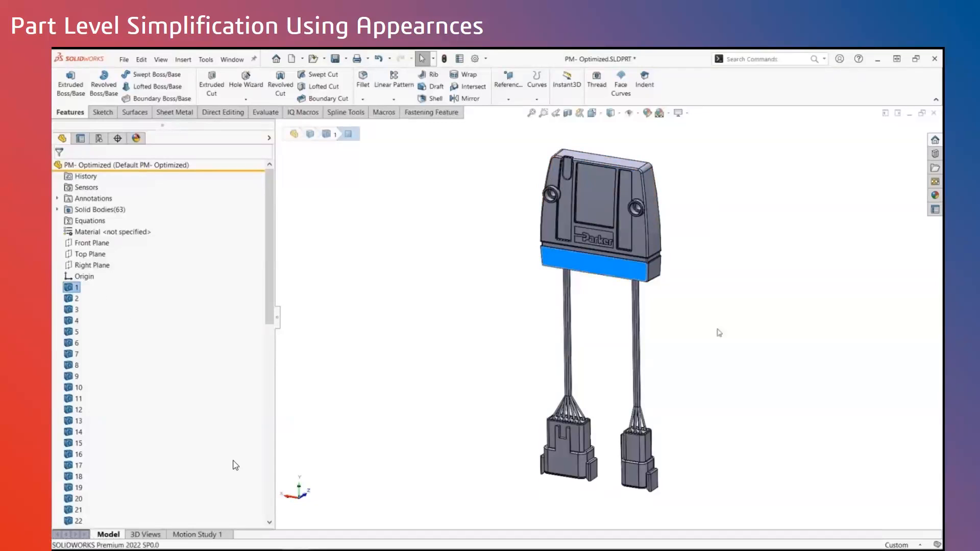
key("Escape")
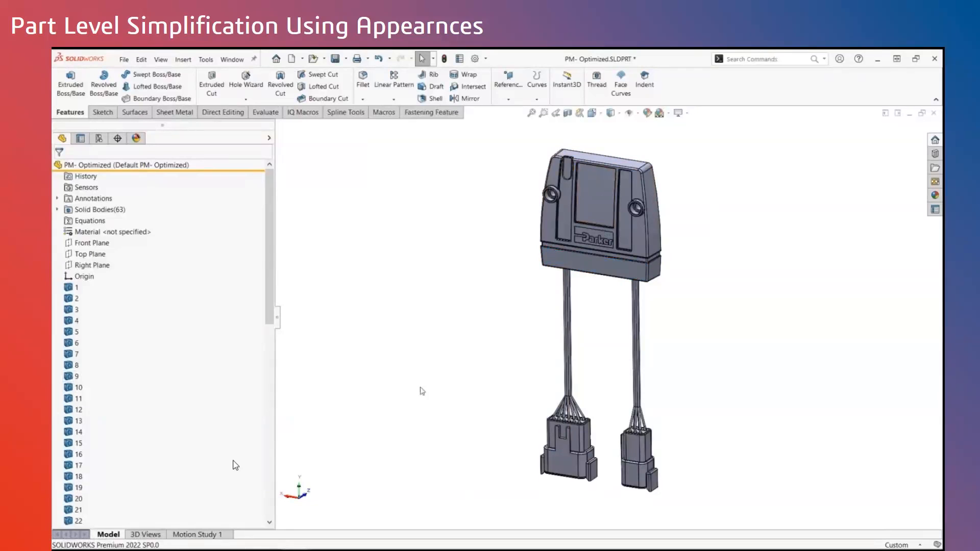
- Apply the standard yellow colour at feature level to the housing and both lower connector shells
left_click(594, 196)
left_click(685, 148)
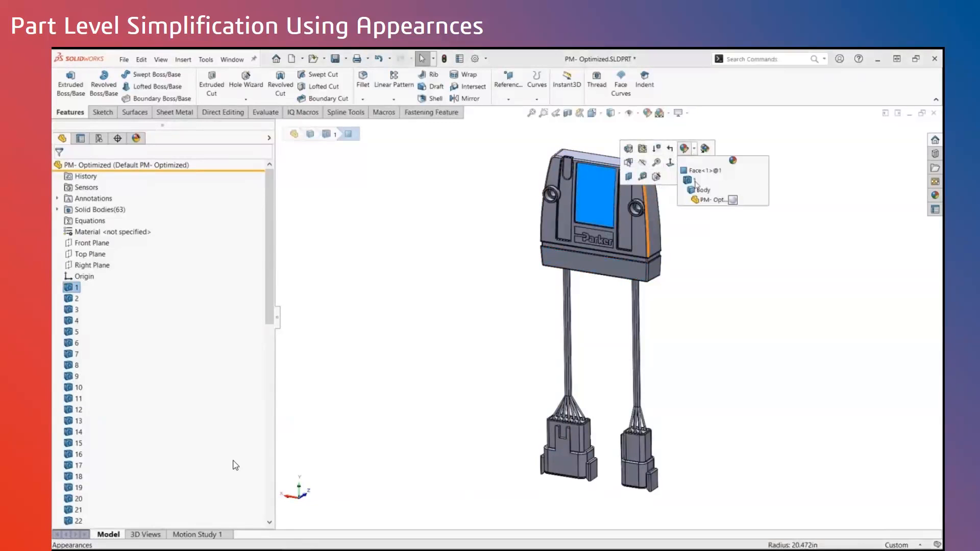
left_click(700, 181)
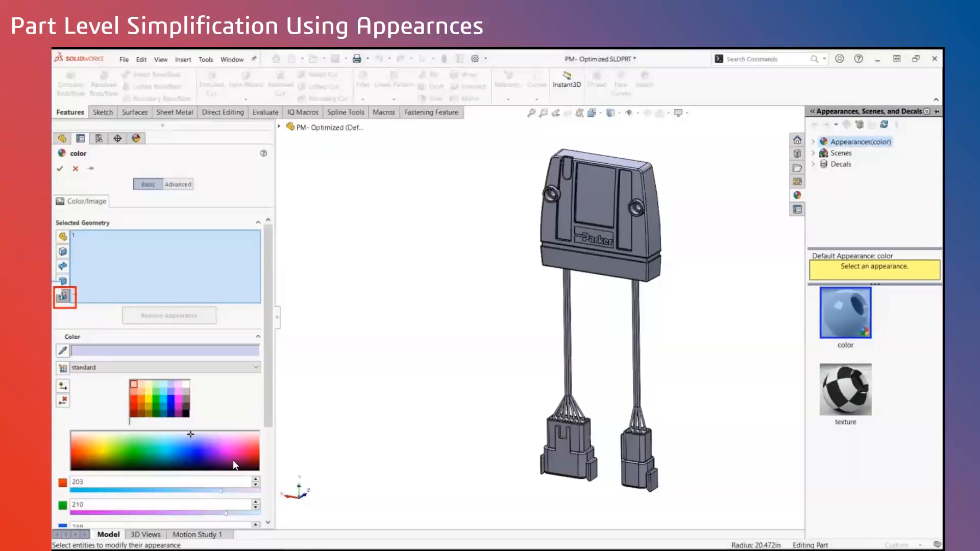
left_click(150, 399)
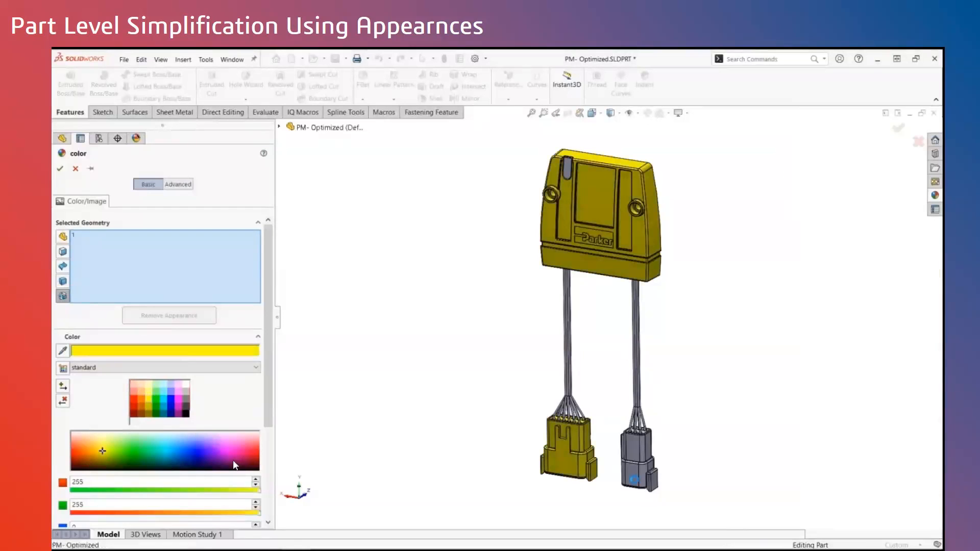
left_click(568, 449)
left_click(638, 462)
- Add the front-facing wires of both cables to the yellow colour selection
left_click(574, 408)
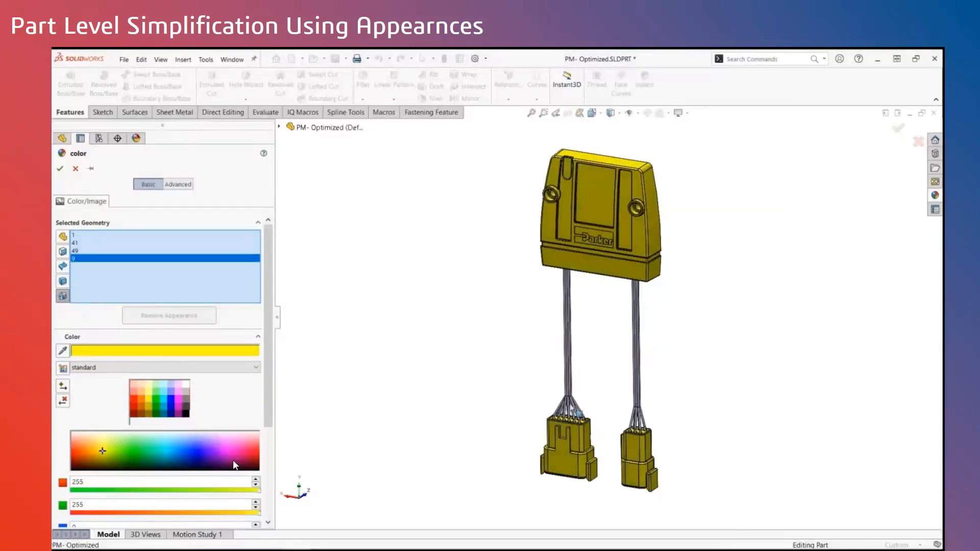
scroll(574, 408, "down", 5)
left_click(581, 314)
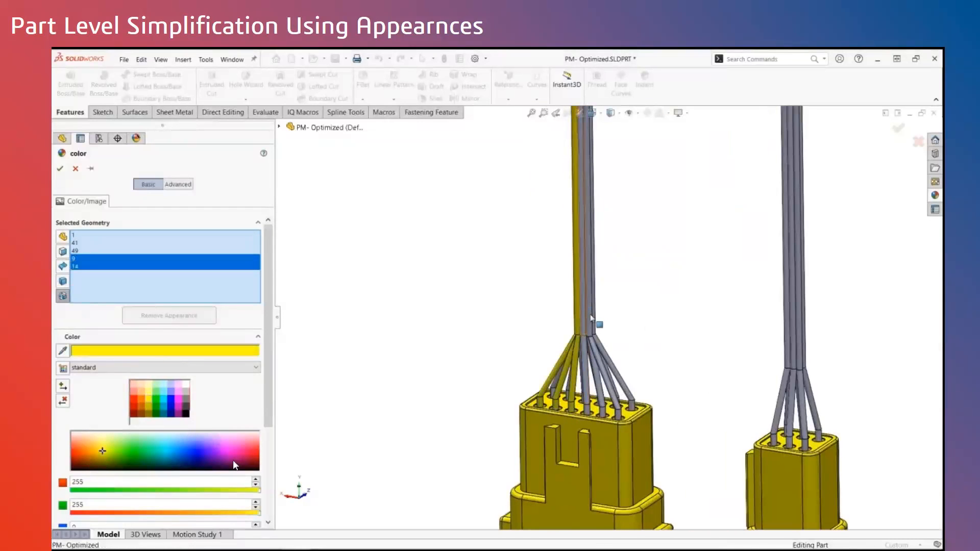
left_click(585, 327)
left_click(590, 326)
left_click(788, 341)
left_click(792, 337)
left_click(798, 334)
- Add the remaining wires at the back of both cables to the yellow colour and accept the appearance
middle_click_drag(722, 310, 416, 414)
middle_click_drag(807, 370, 921, 357)
left_click(857, 350)
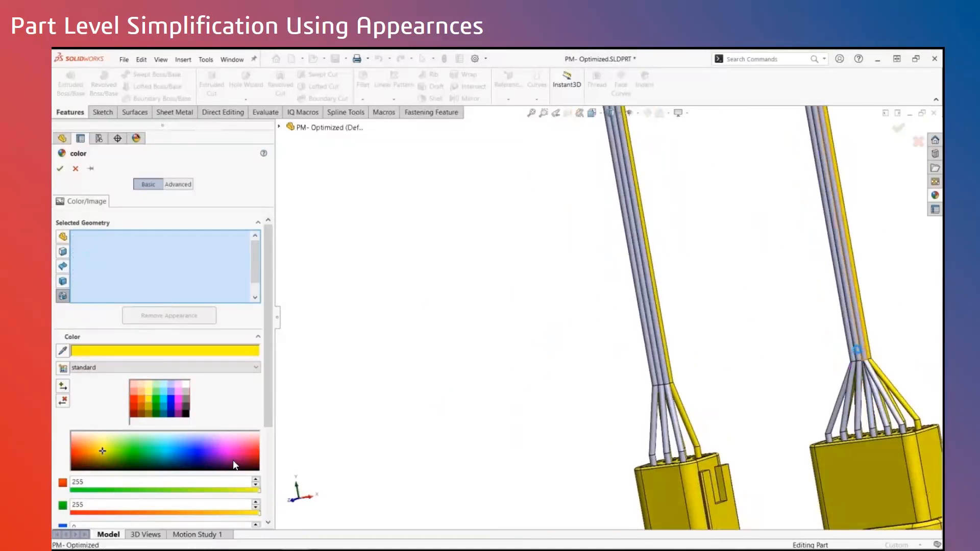
left_click(660, 376)
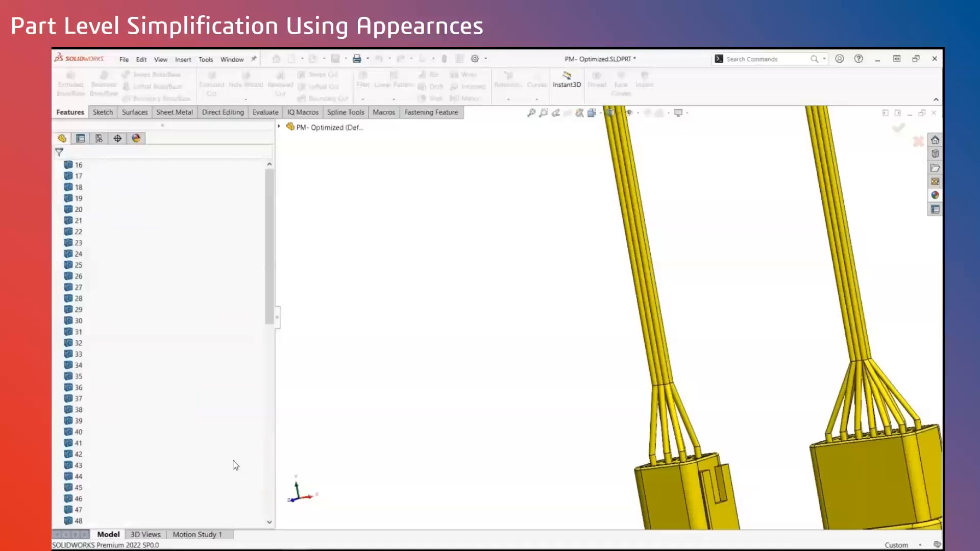
- Check in the display pane which features carry the yellow appearance
key("f")
middle_click_drag(500, 275, 700, 292)
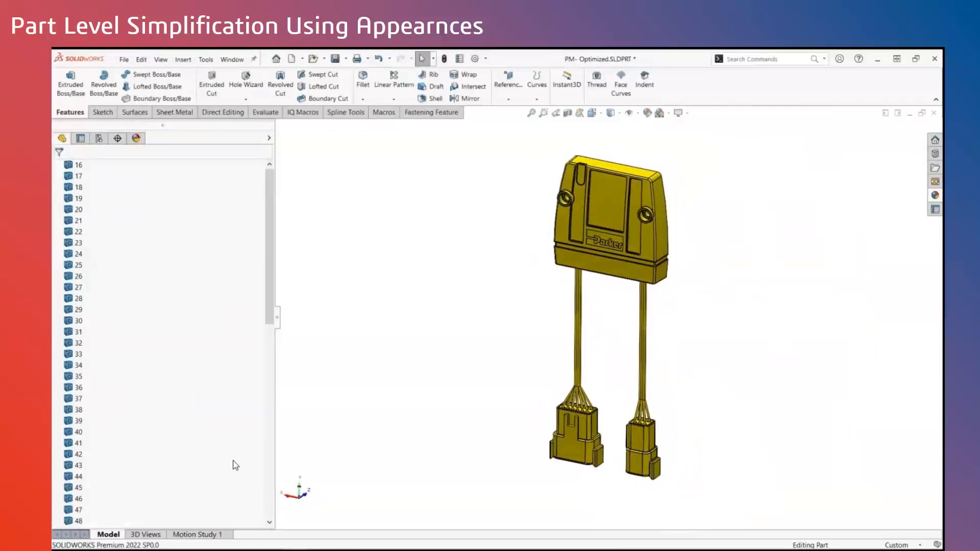
left_click(269, 137)
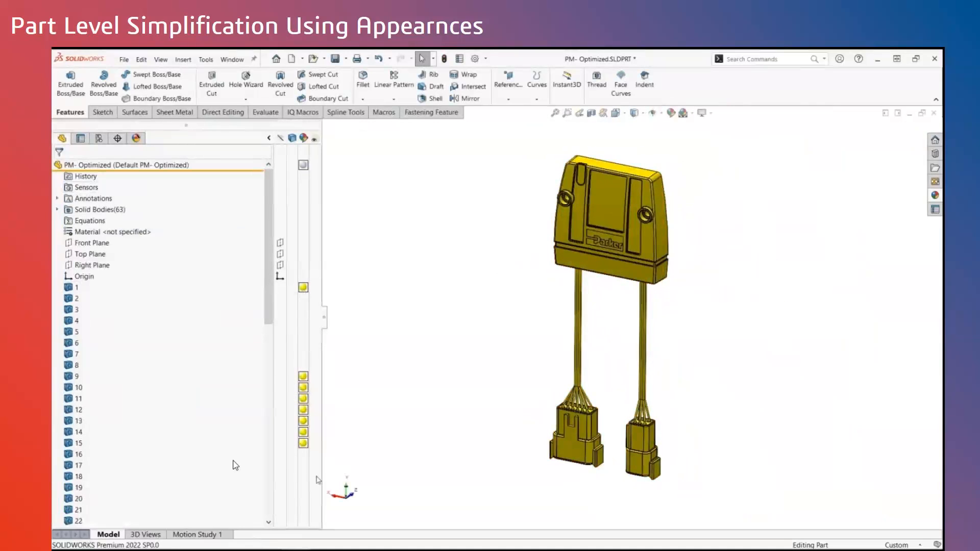
left_click(269, 137)
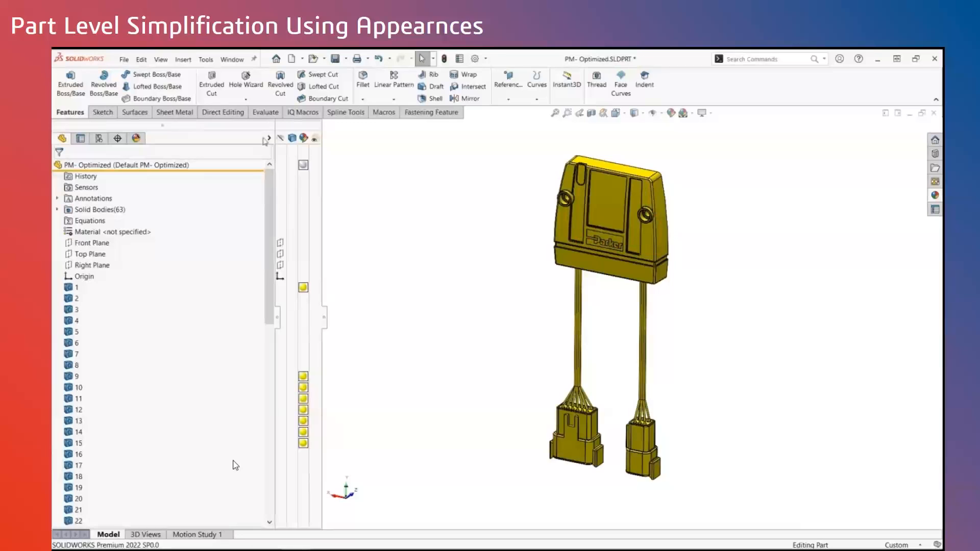
- Sort the part's appearances by History and select all geometry that uses the yellow color
left_click(136, 138)
left_click(106, 186)
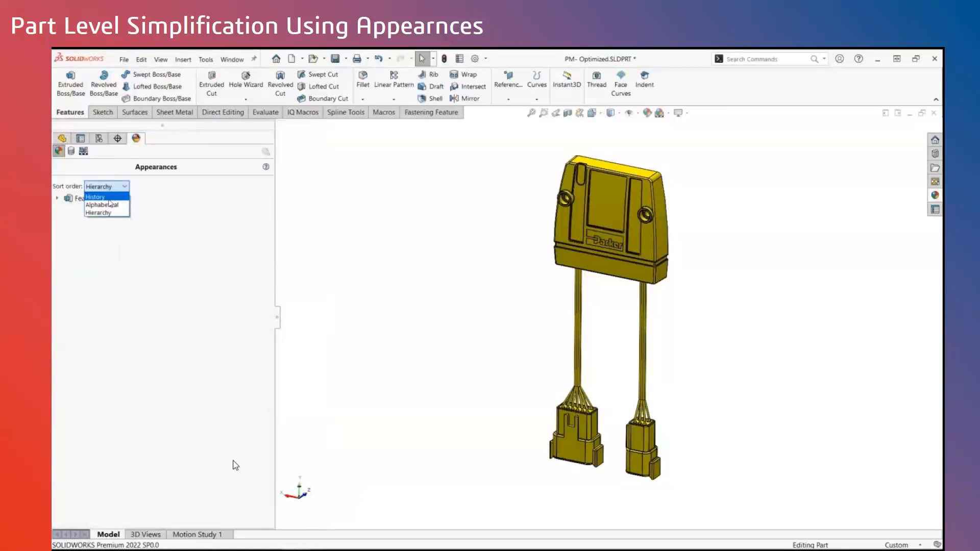
left_click(80, 200)
double_click(79, 201)
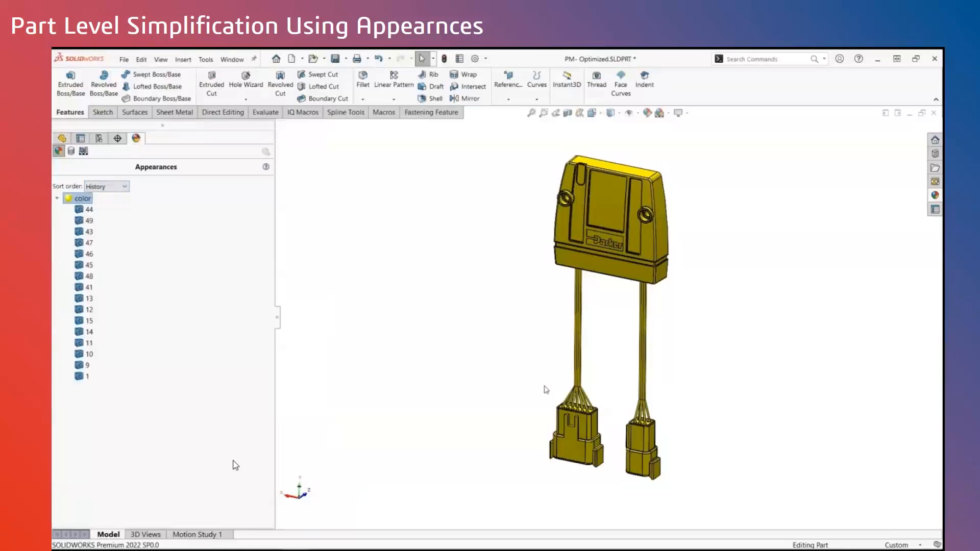
left_click(73, 201)
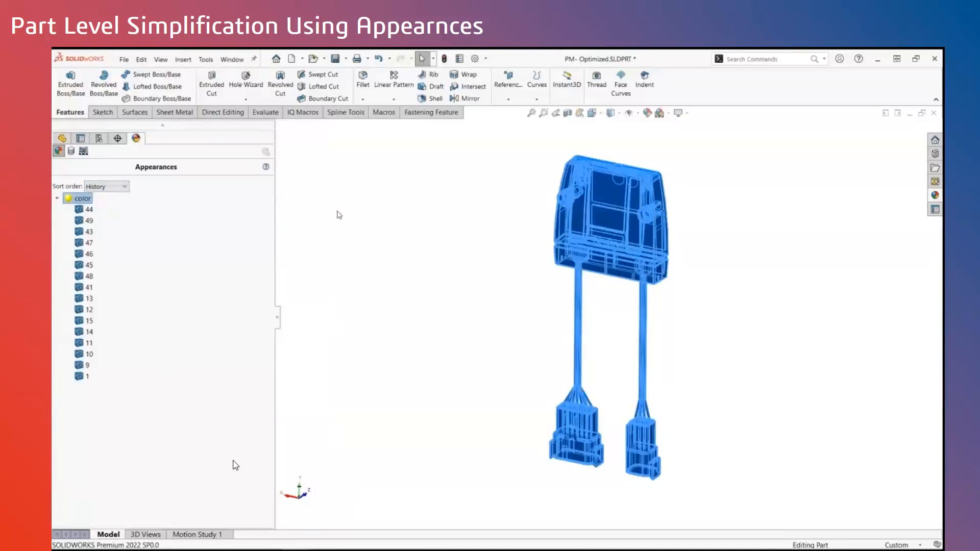
- Invert the selection and delete the internal features that do not carry the yellow color
right_click(376, 190)
mouse_move(480, 218)
left_click(540, 219)
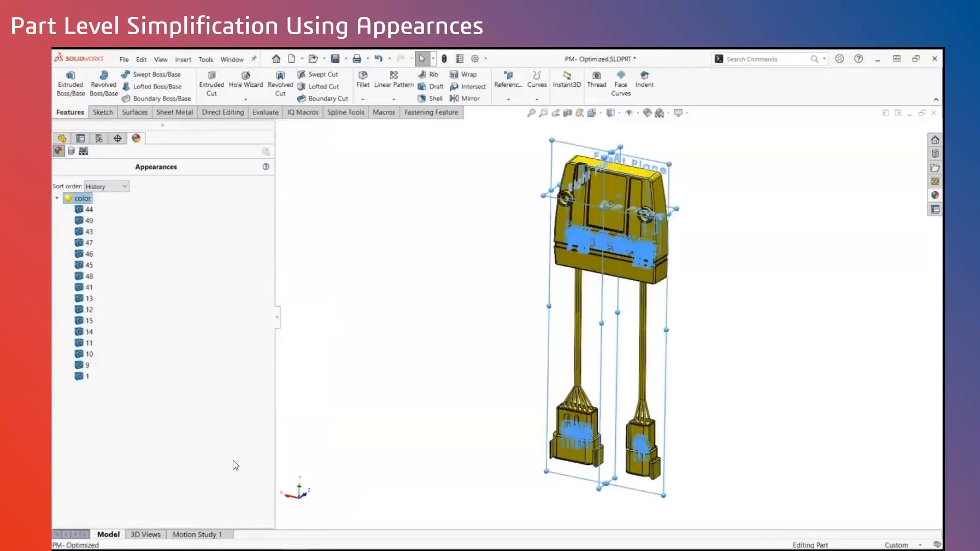
left_click(62, 138)
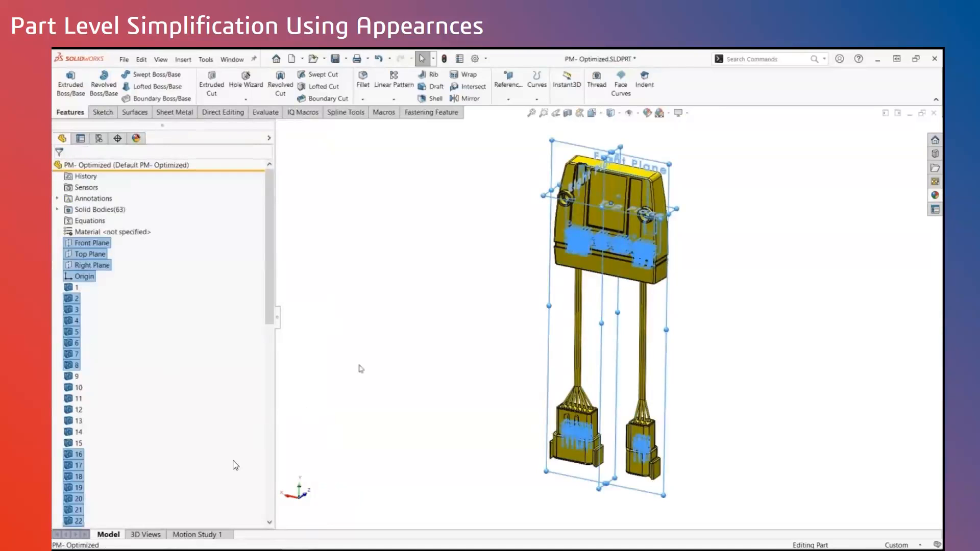
right_click(429, 305)
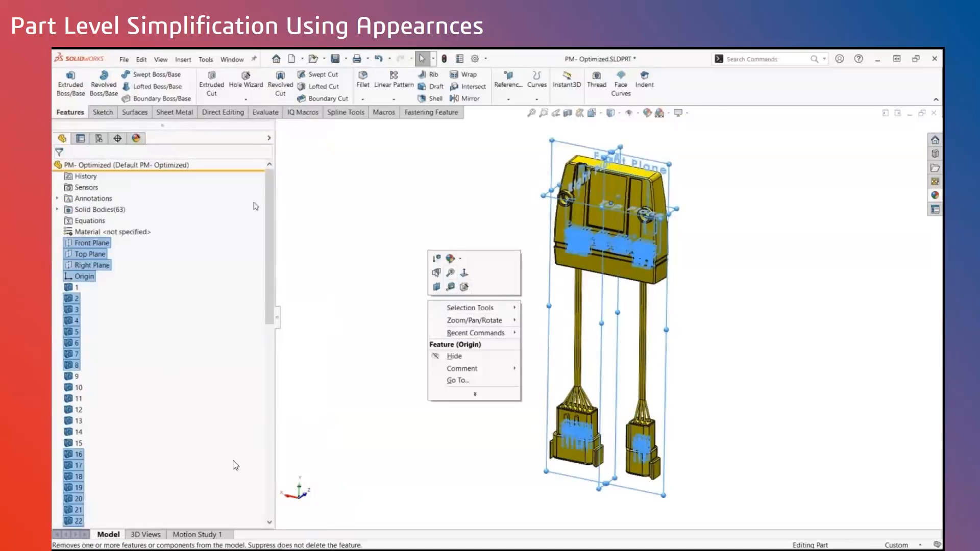
right_click(69, 324)
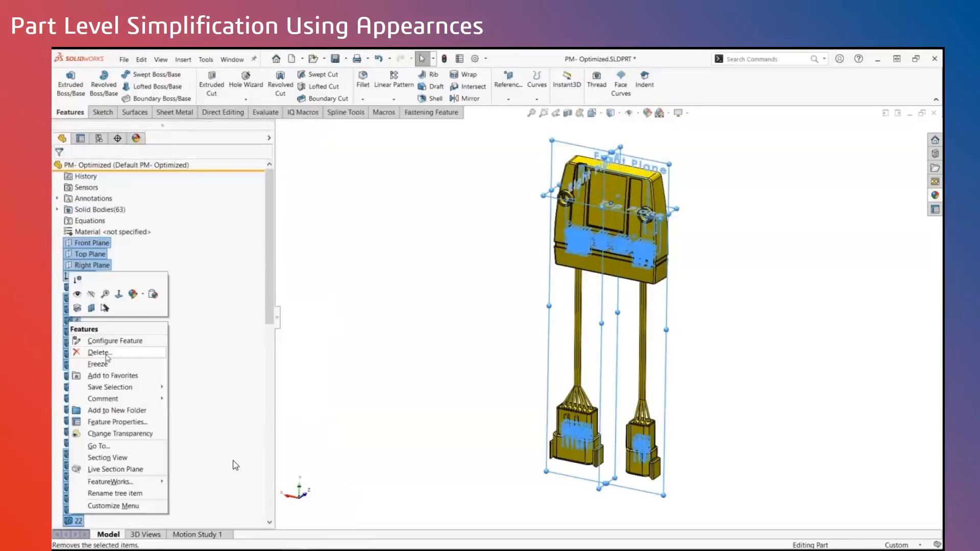
left_click(105, 353)
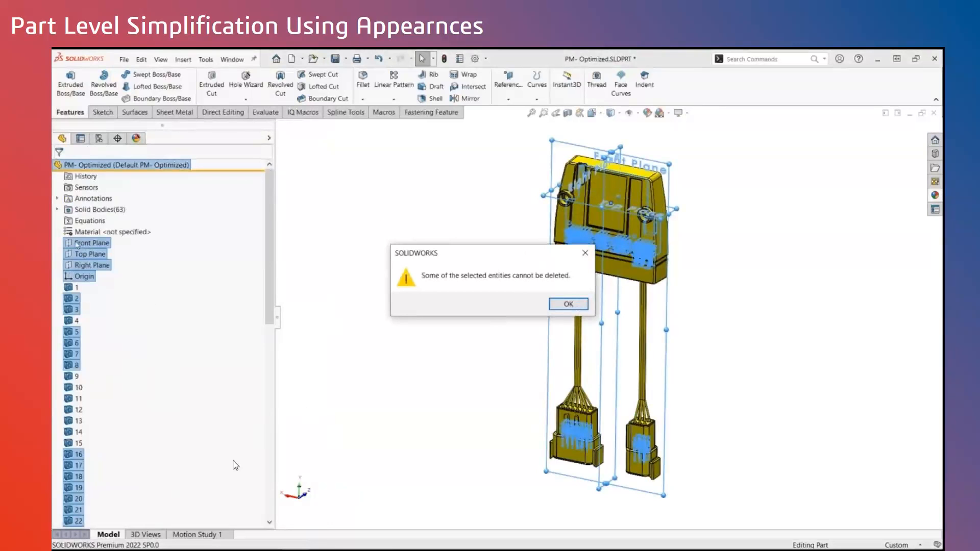
left_click(568, 303)
left_click(494, 245)
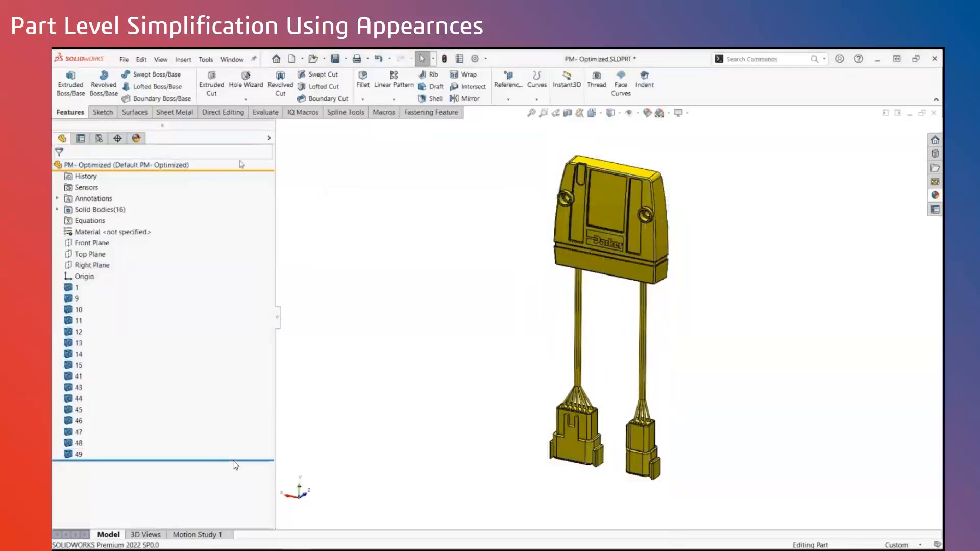
- Remove the yellow color appearance from the remaining features and save the part
left_click(135, 137)
right_click(82, 198)
left_click(122, 244)
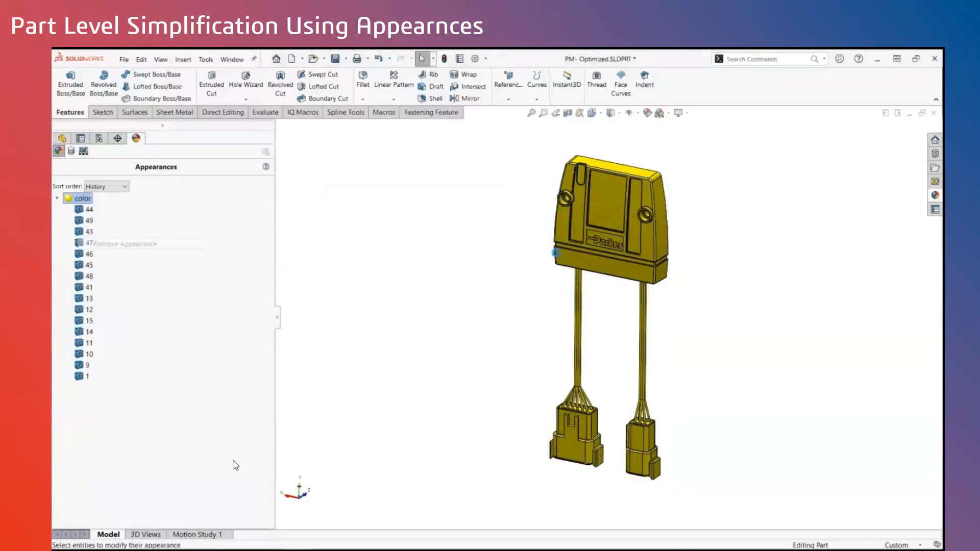
left_click(62, 138)
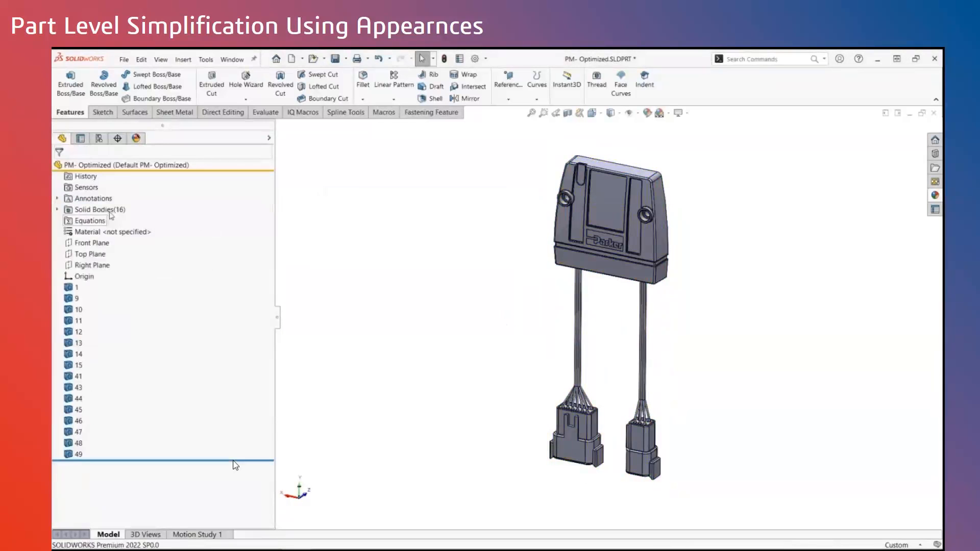
left_click(334, 59)
- Switch to the Comparison PM assembly and insert the PM- Optimized part beside the other two components
key("ctrl+Tab")
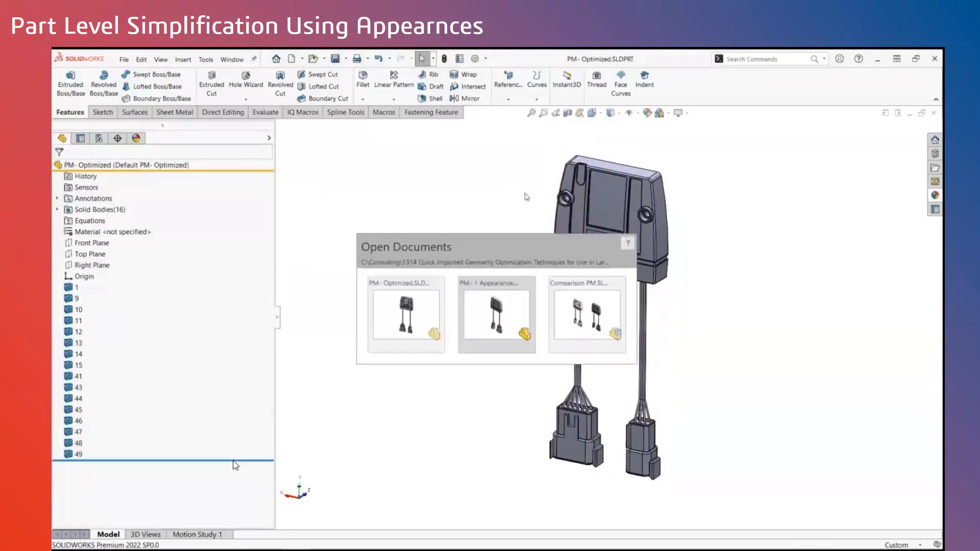
key("ctrl+Tab")
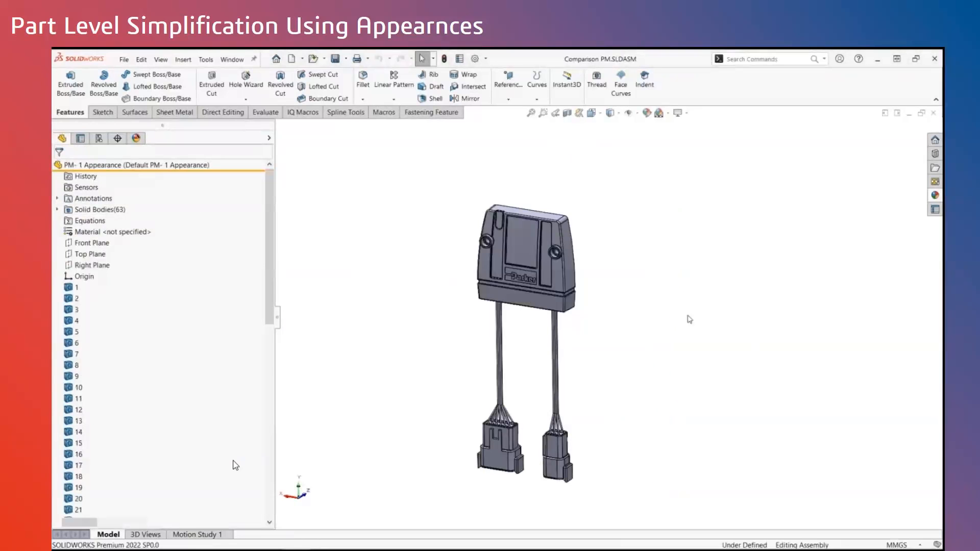
key("ctrl+Tab")
left_click(283, 167)
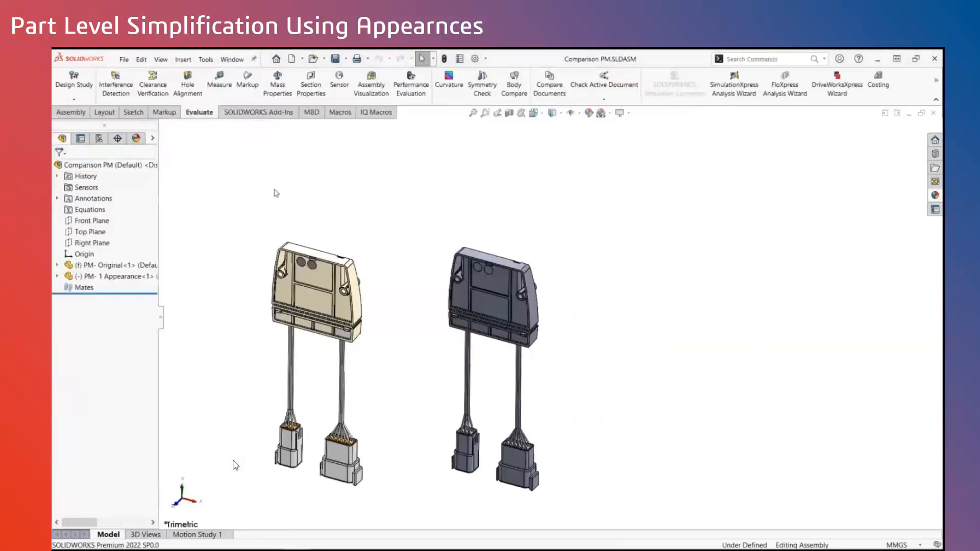
left_click(72, 116)
left_click(121, 81)
left_click(97, 307)
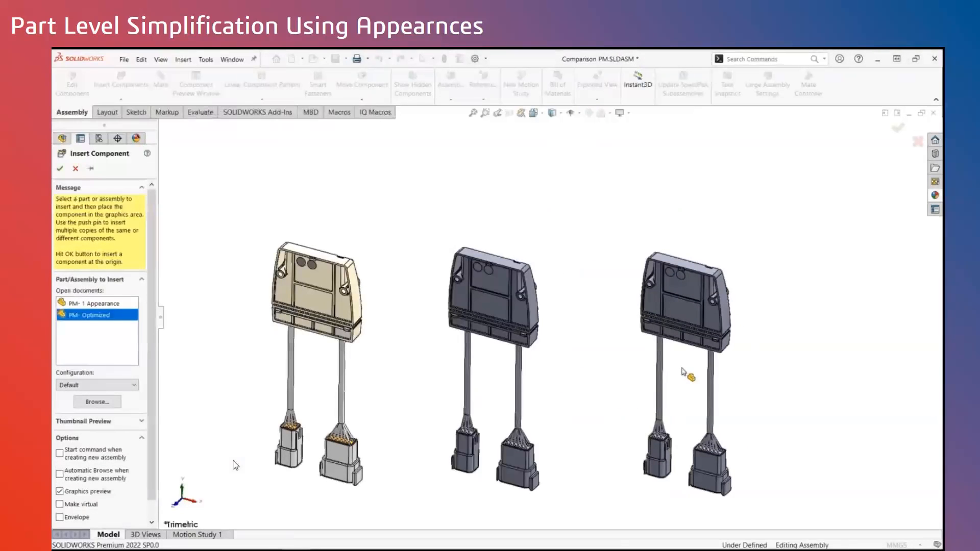
left_click(60, 168)
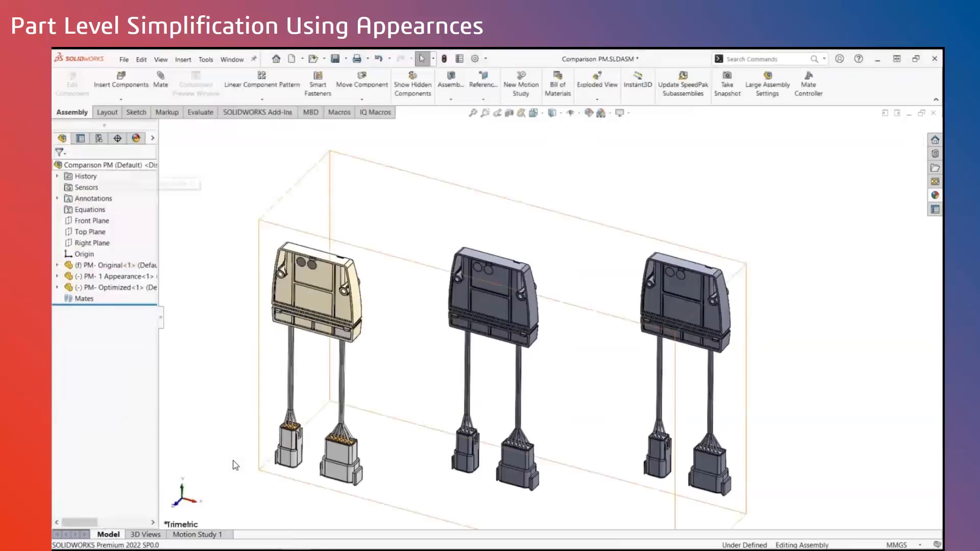
- Run Performance Evaluation on the assembly to compare open times and graphics triangles of the three parts
key("f")
scroll(522, 475, "down", 2)
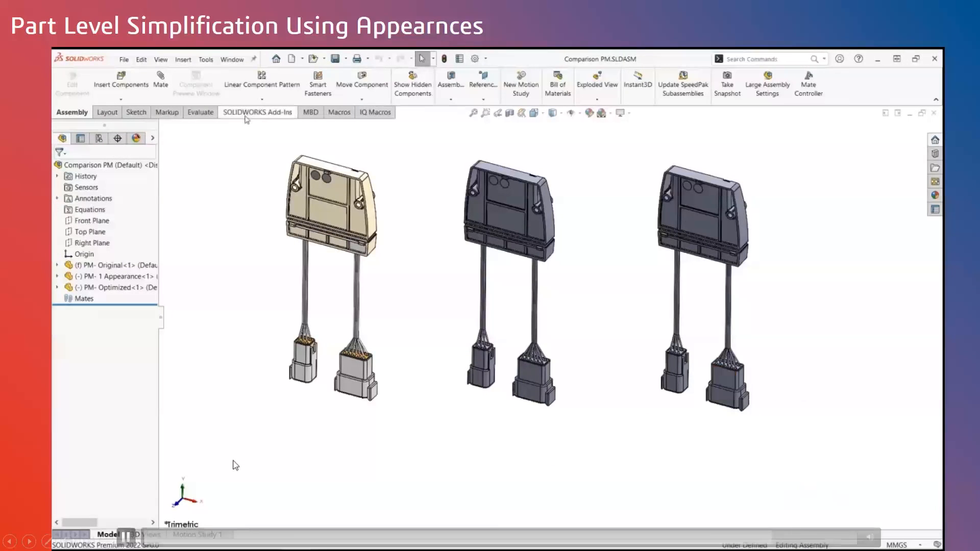
left_click(210, 113)
left_click(411, 84)
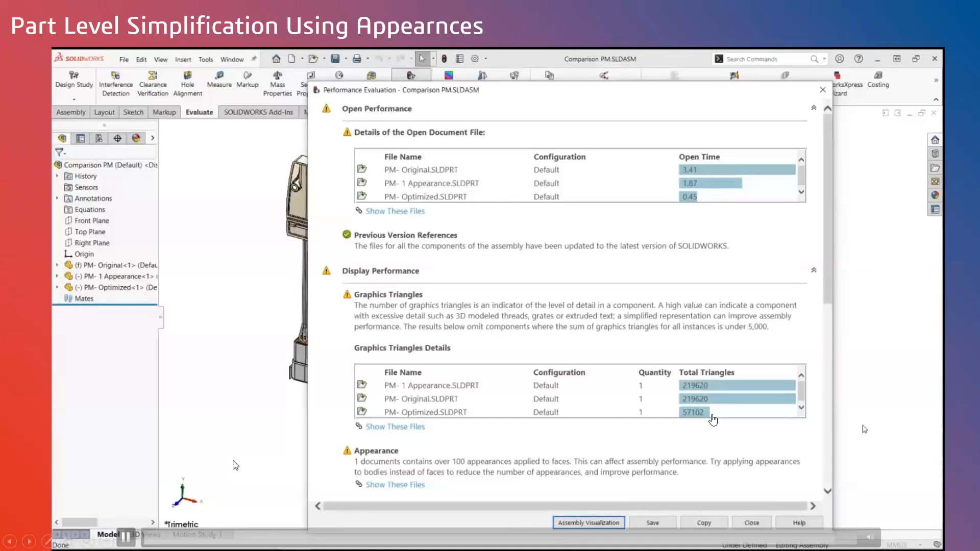
- Close the performance results and switch to the SECTIONAL VALVE BLOCK-A assembly
left_click(823, 93)
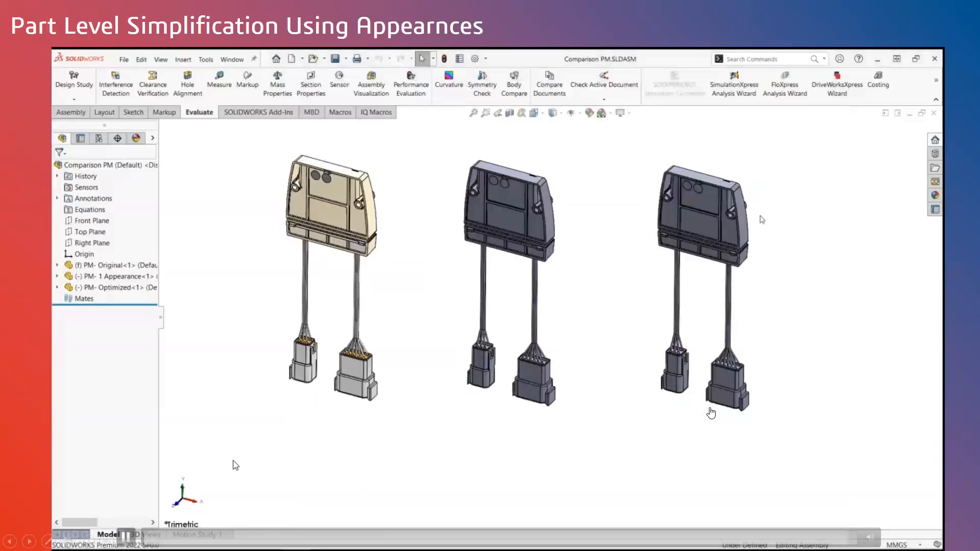
left_click(231, 59)
left_click(252, 164)
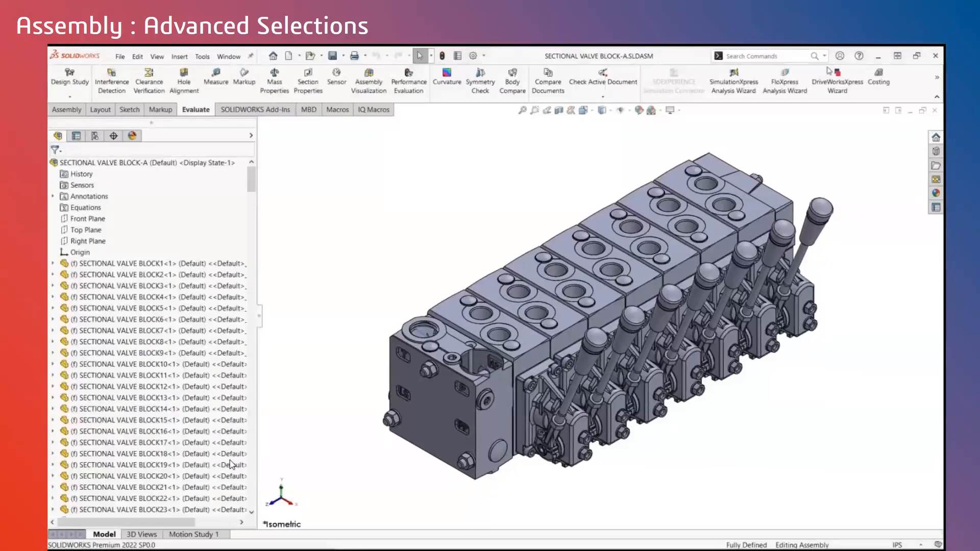
- Run Performance Evaluation on the full valve block assembly and examine its component statistics
left_click(408, 84)
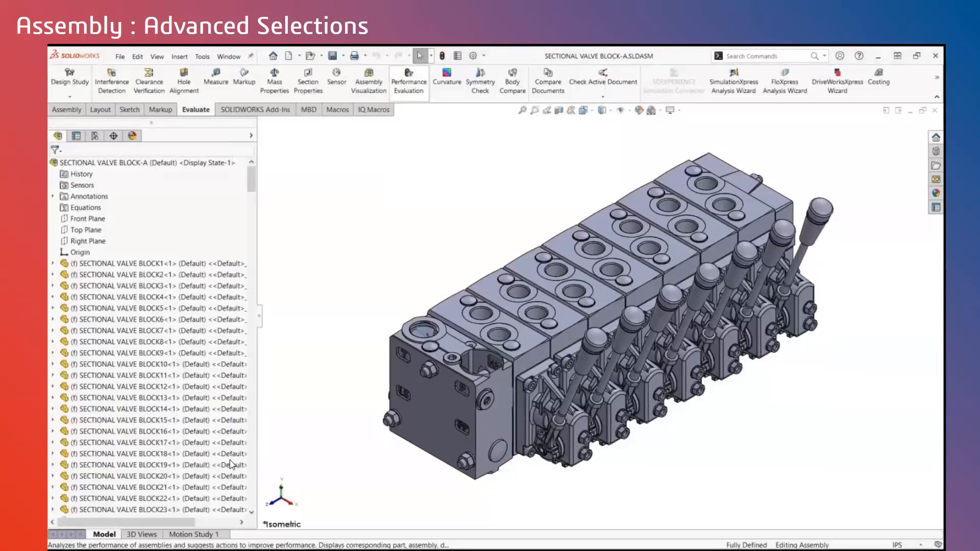
scroll(597, 222, "down", 10)
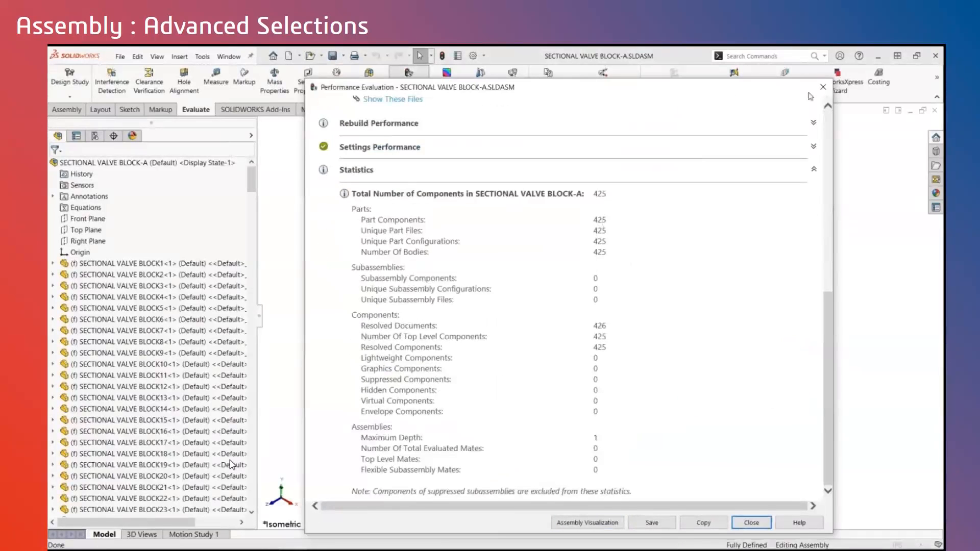
left_click(822, 86)
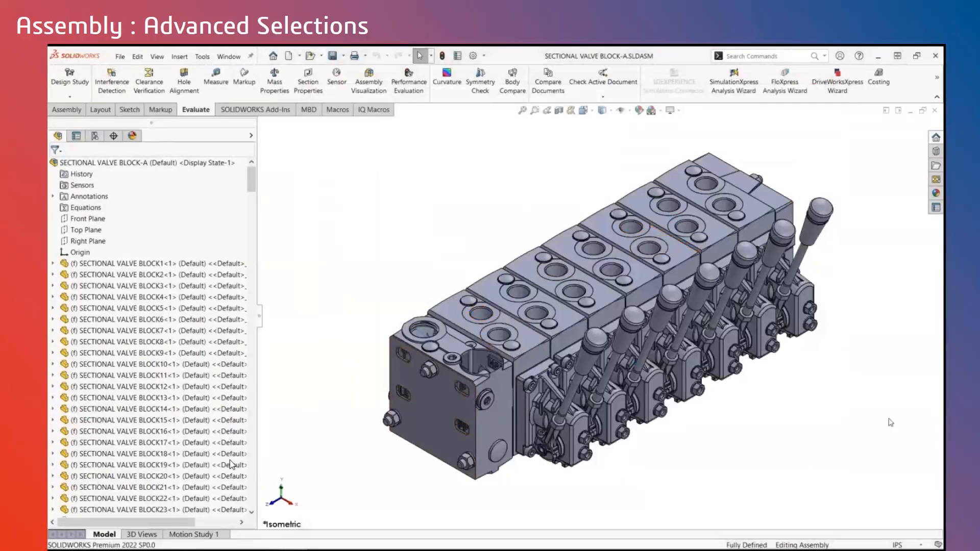
- Select all internal components of the valve block assembly and isolate them
left_click(431, 56)
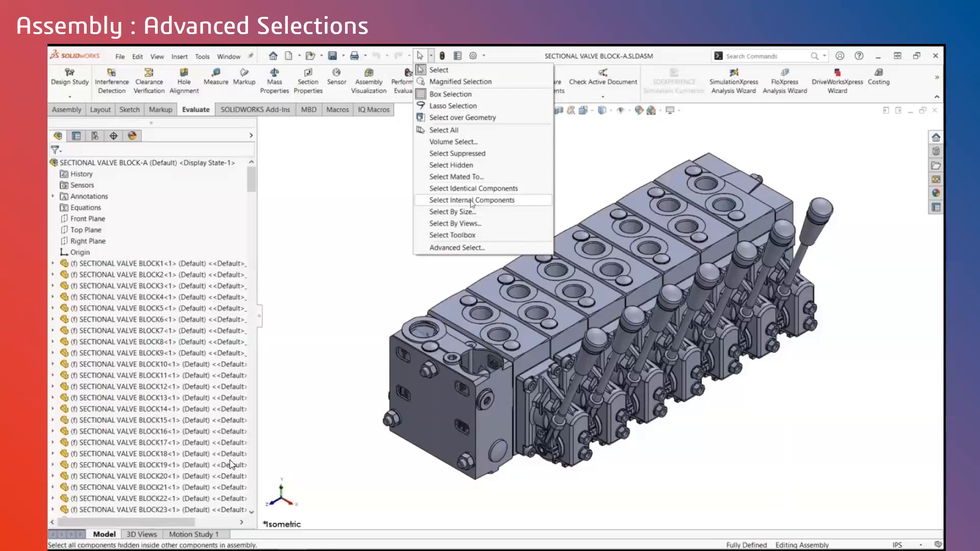
left_click(472, 200)
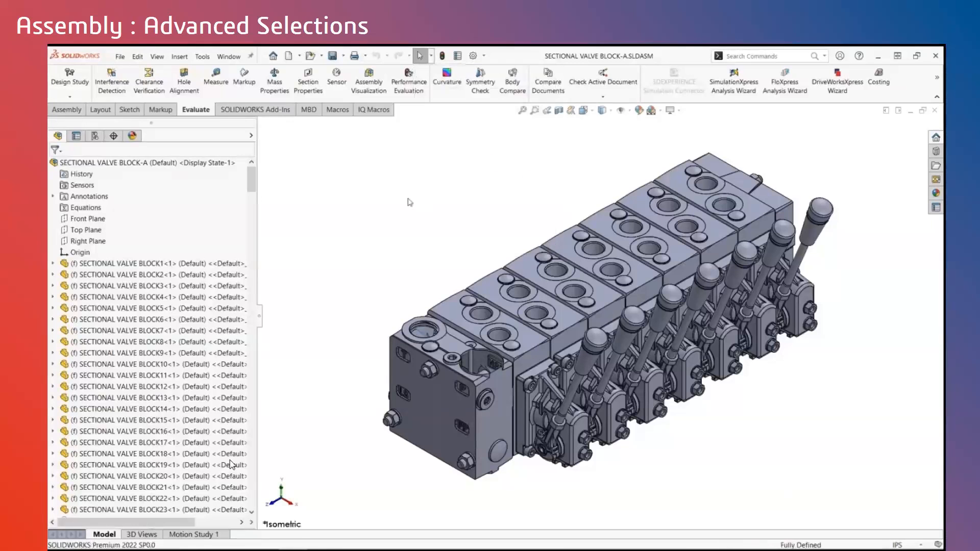
right_click(459, 162)
left_click(497, 229)
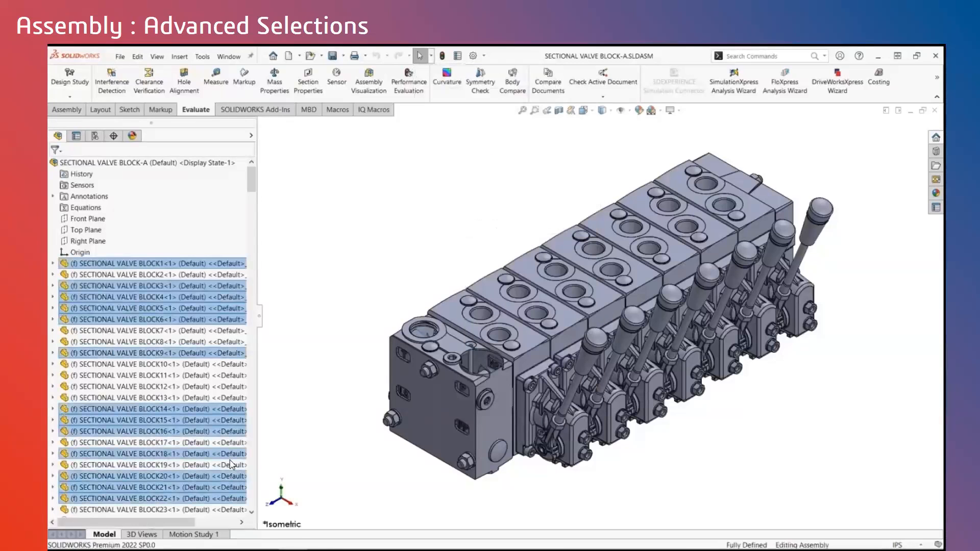
middle_click_drag(712, 416, 376, 182)
- Suppress all the isolated internal components and exit isolation
left_click_drag(351, 115, 859, 496)
right_click(434, 182)
left_click(476, 282)
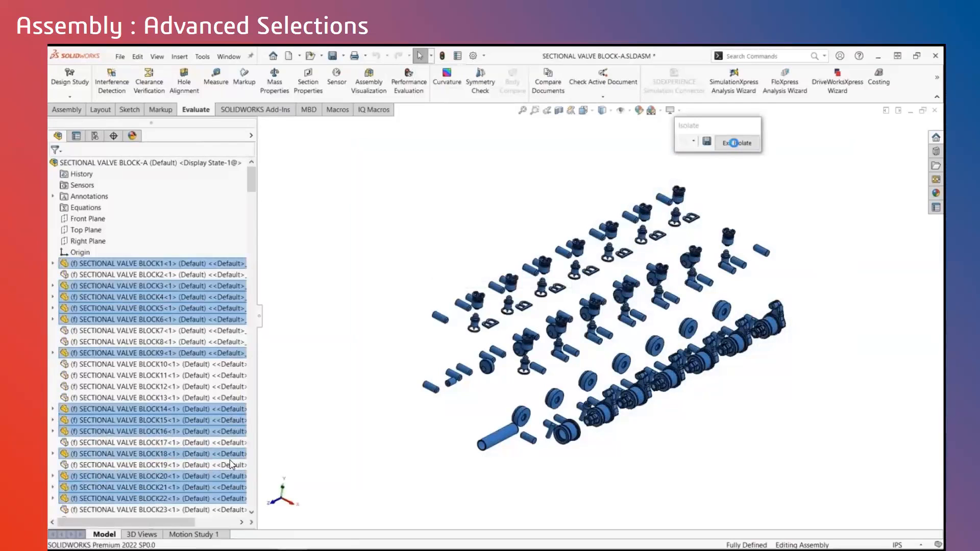
left_click(733, 143)
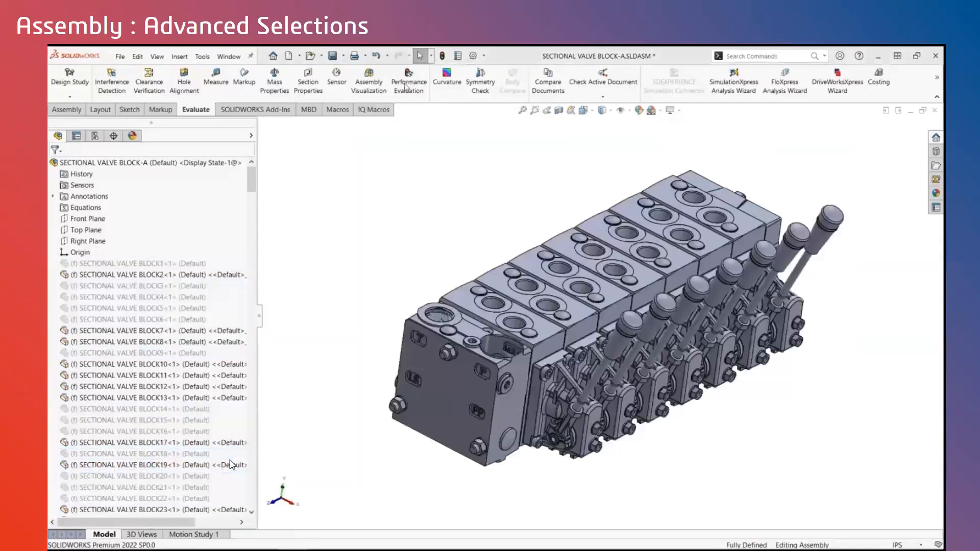
- Run Performance Evaluation again to examine the resolved and suppressed component statistics without the internal parts
left_click(407, 84)
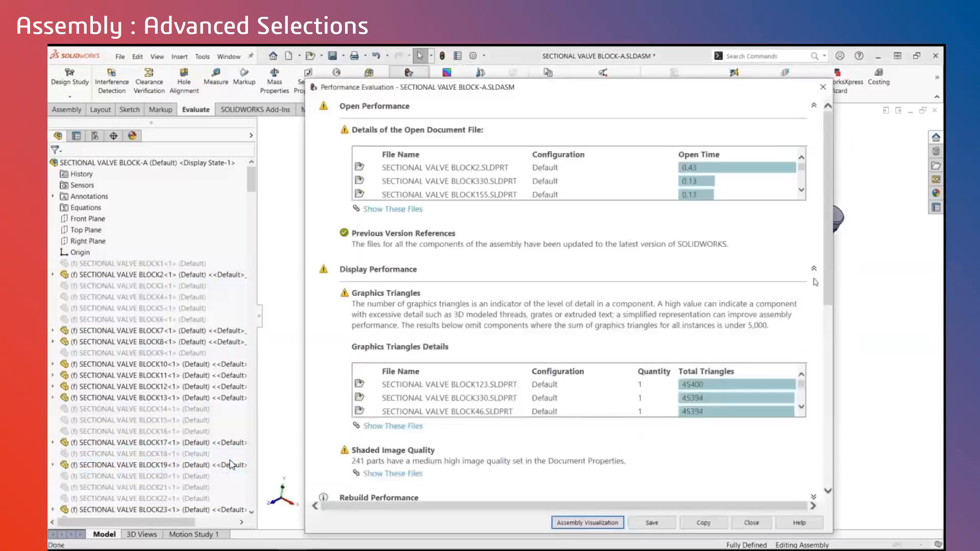
scroll(614, 268, "down", 10)
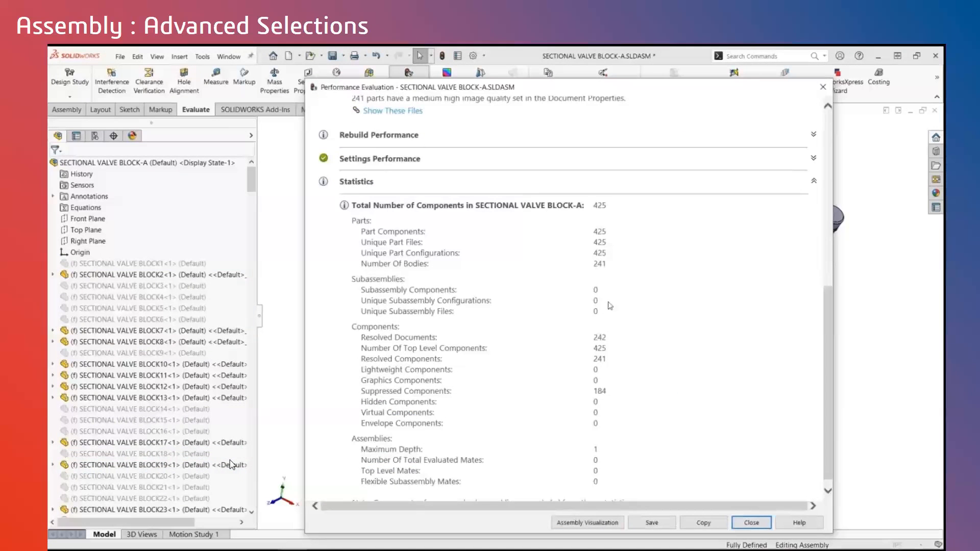
mouse_move(597, 358)
left_mouse_down()
mouse_move(490, 488)
mouse_move(605, 359)
left_mouse_up()
left_click(823, 87)
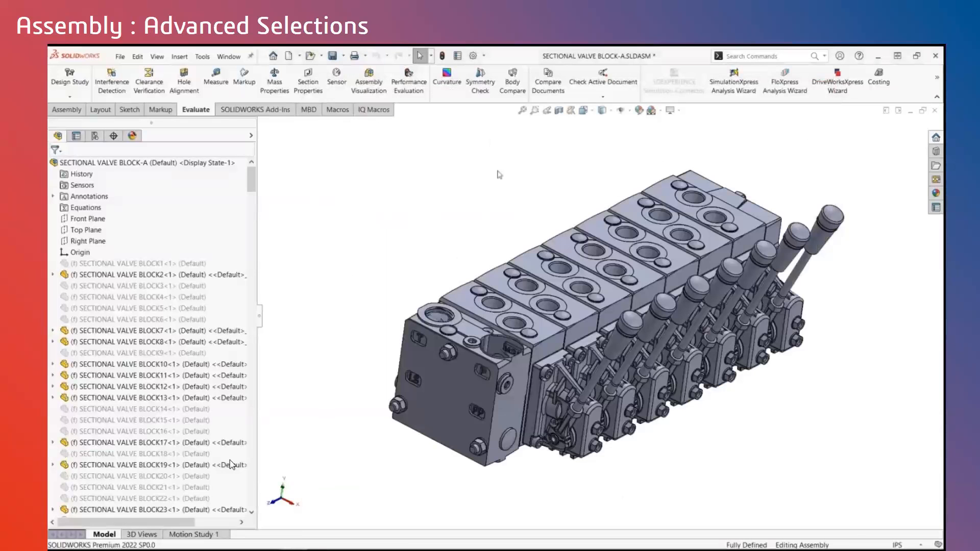
- Try to select components by size at 1 percent of the assembly size
scroll(497, 171, "up", 2)
left_click(431, 55)
left_click(455, 212)
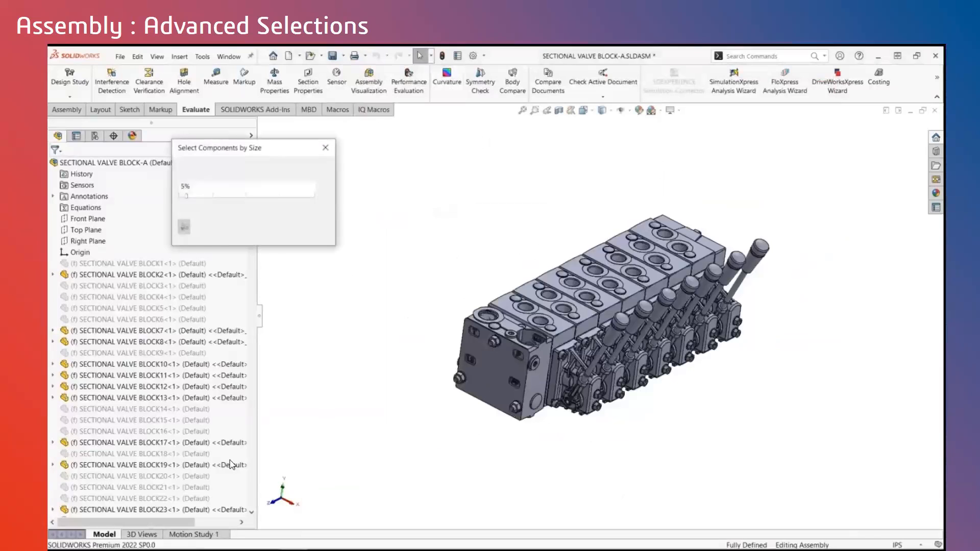
left_click_drag(185, 197, 180, 195)
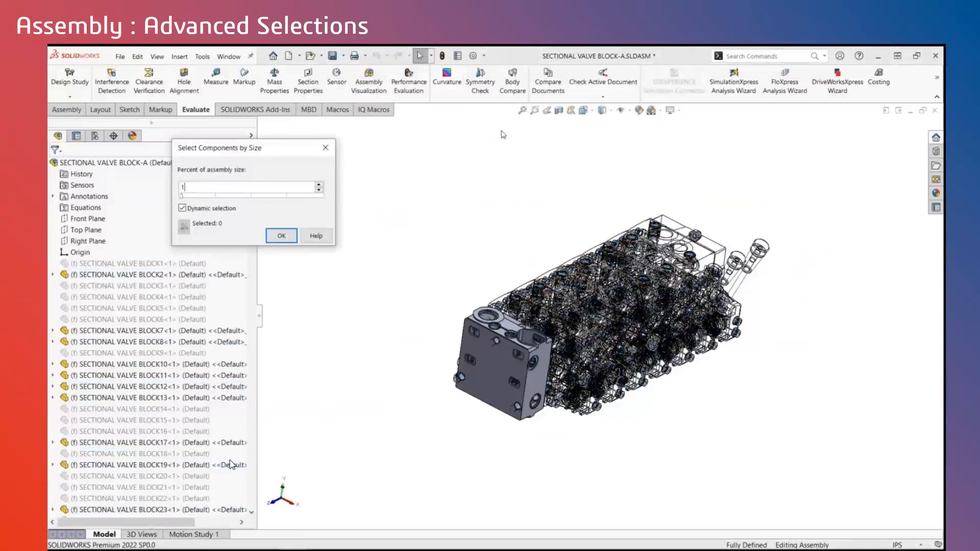
key("Return")
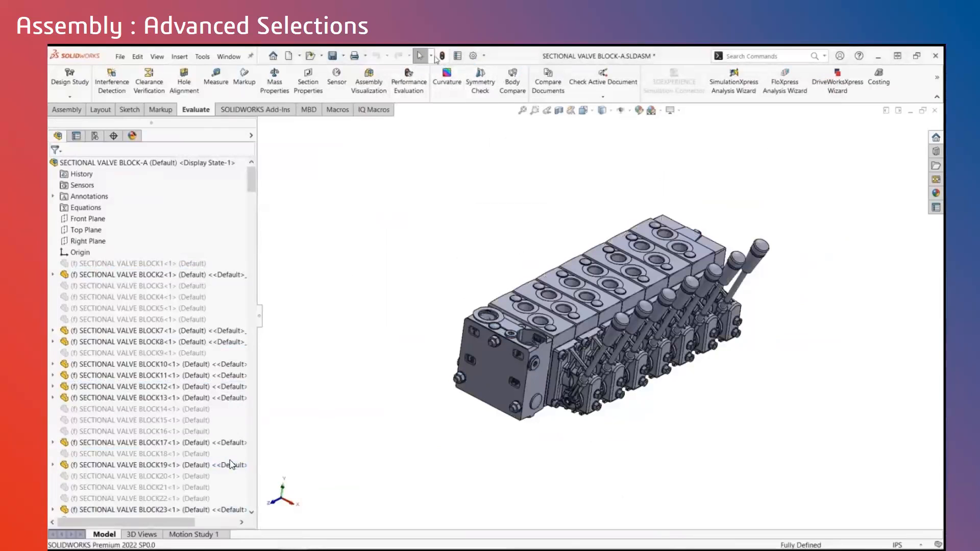
- Select components by size with dynamic selection, testing thresholds from 2 to 6 percent and accepting 5 percent of the assembly size
left_click(432, 56)
left_click(453, 212)
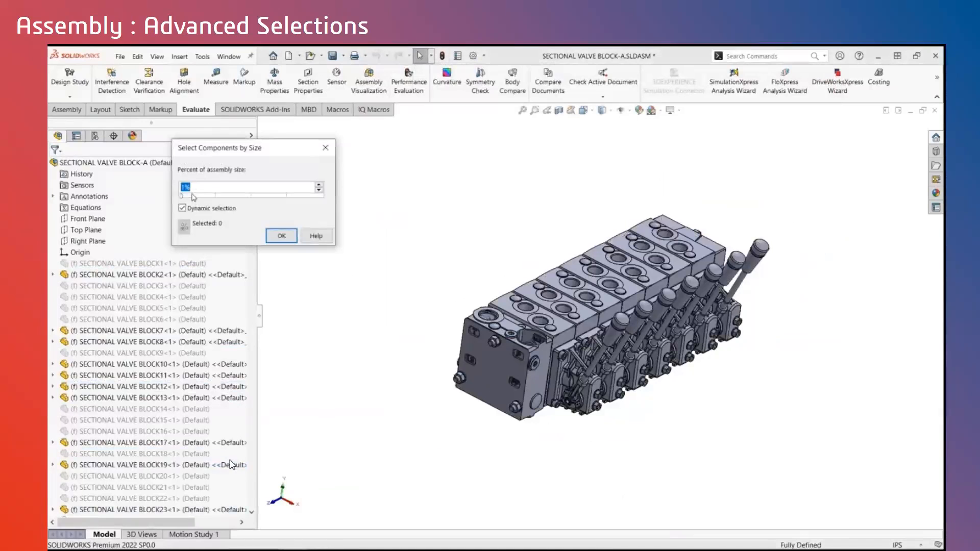
type("2")
key("BackSpace")
type("3")
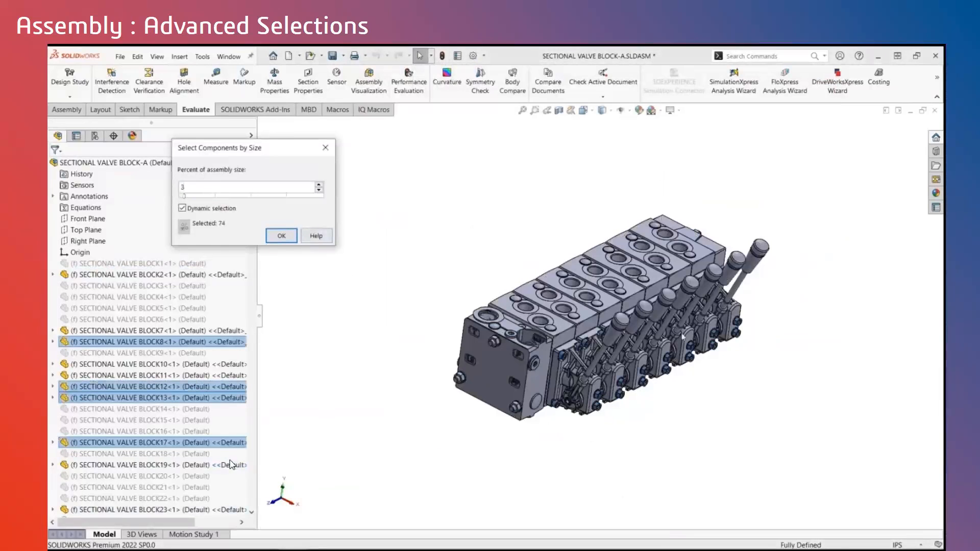
key("BackSpace")
type("4")
key("BackSpace")
type("5")
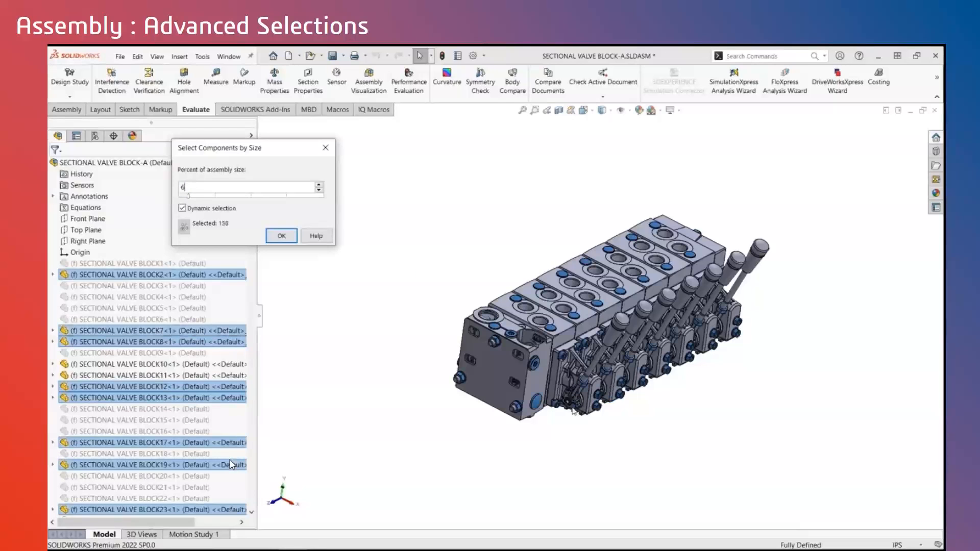
left_click_drag(192, 185, 161, 183)
left_click(271, 236)
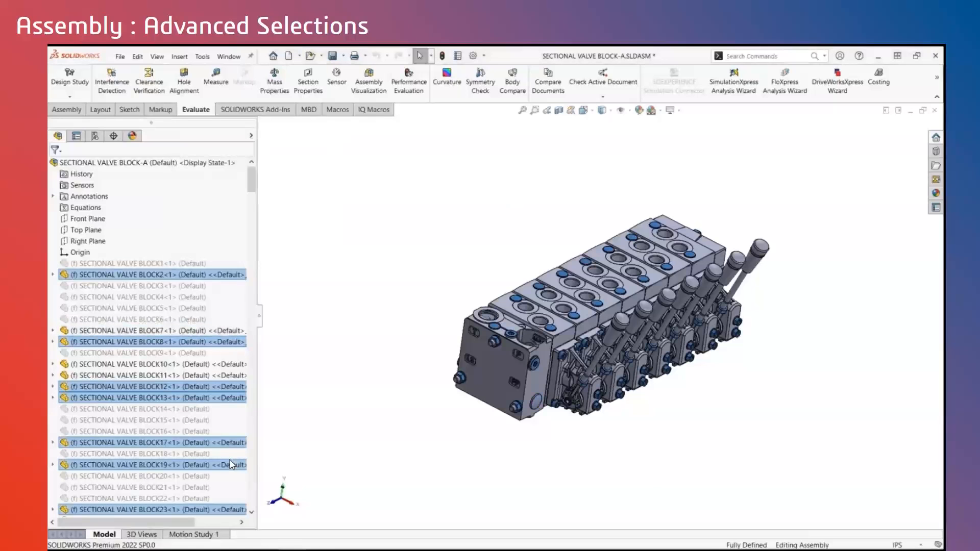
- Isolate the small components selected by size, suppress them all, and exit isolation
right_click(511, 210)
left_click(549, 281)
left_click_drag(386, 185, 787, 440)
right_click(428, 197)
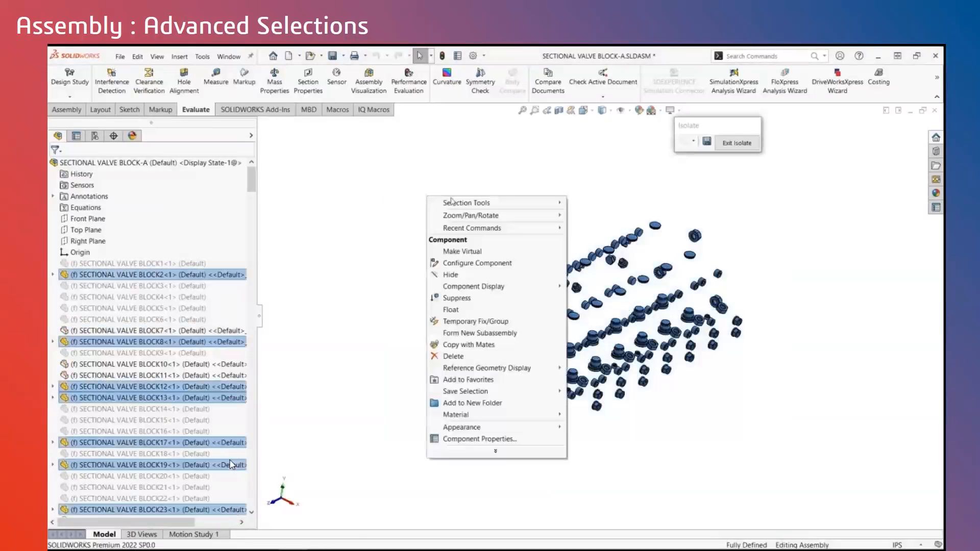
left_click(458, 299)
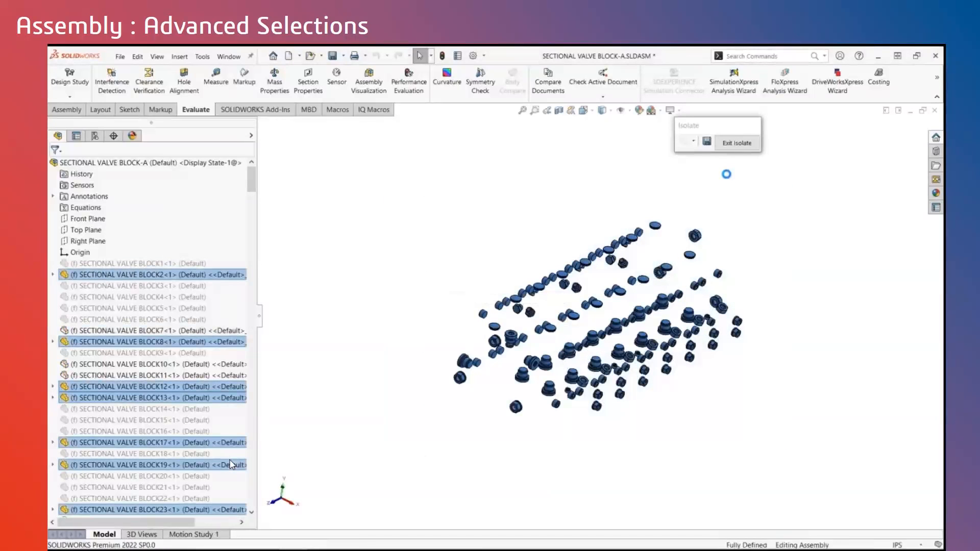
- Run Performance Evaluation to examine the component statistics with both internal and small parts suppressed
left_click(413, 88)
scroll(597, 235, "down", 10)
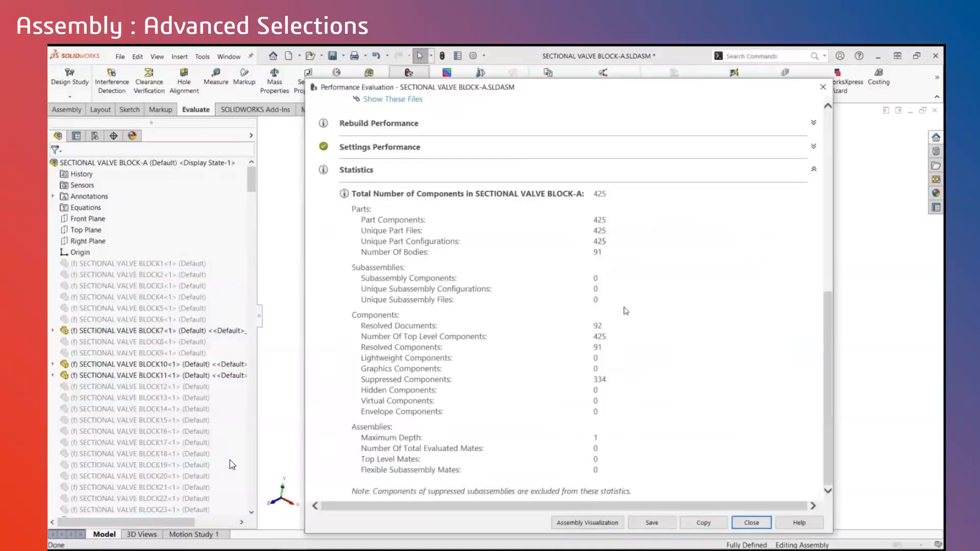
left_click(823, 86)
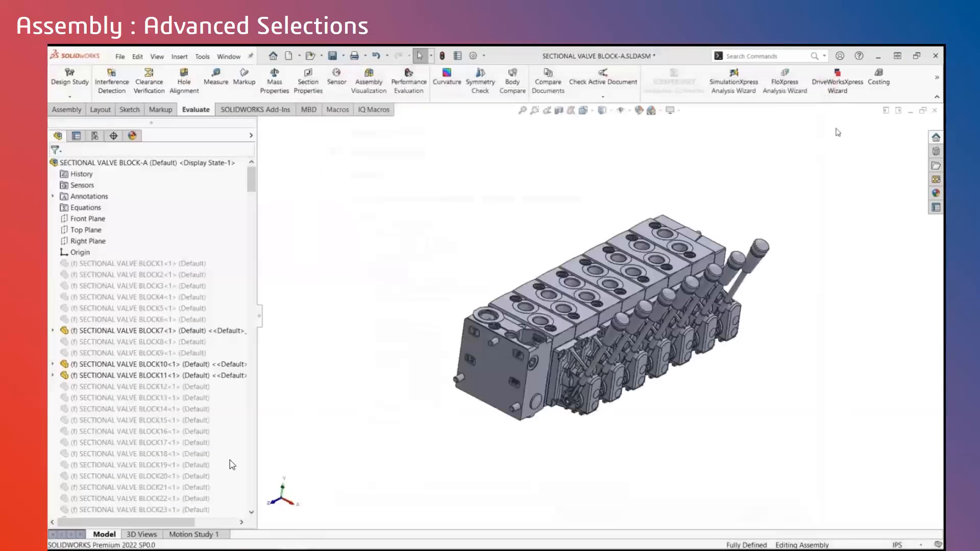
key("alt+Tab")
key("alt+Tab")
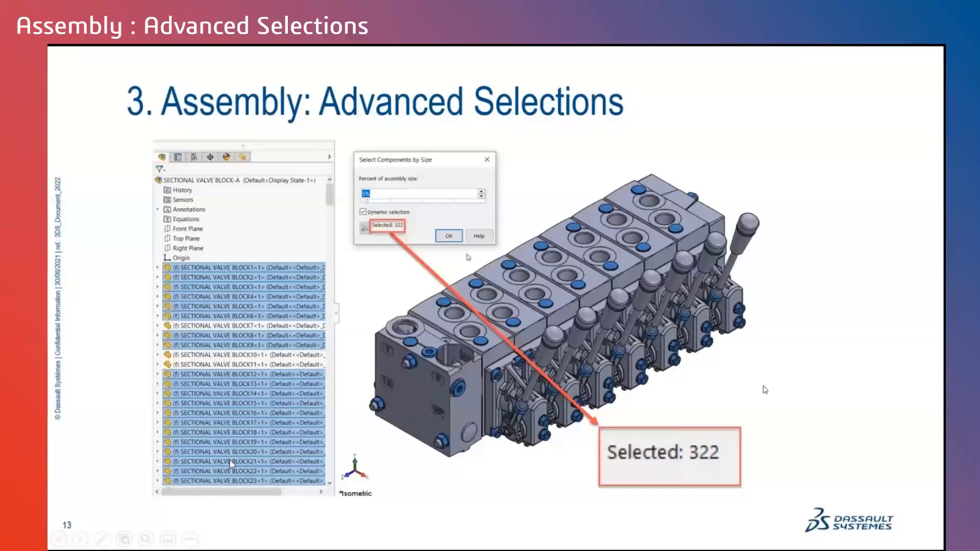
key("Right")
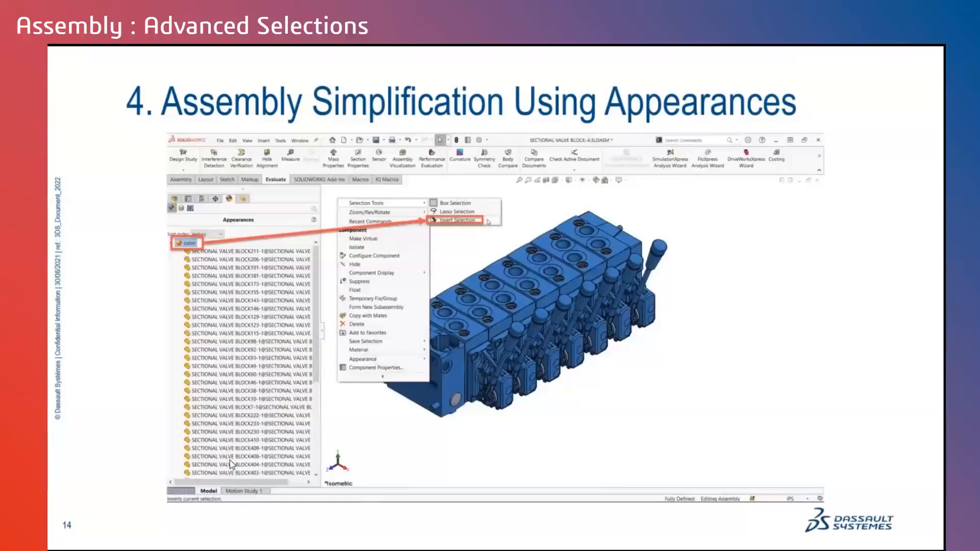
key("alt+Tab")
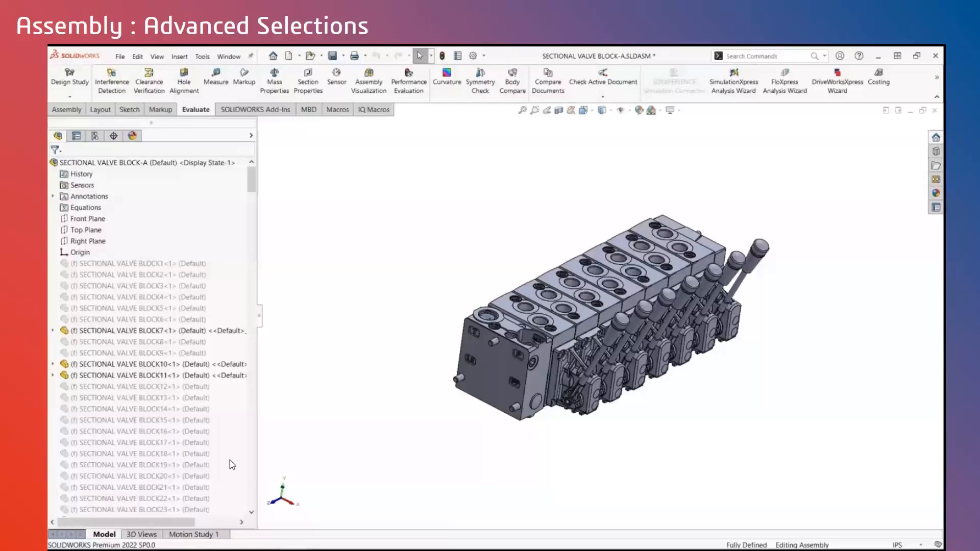
key("alt+Tab")
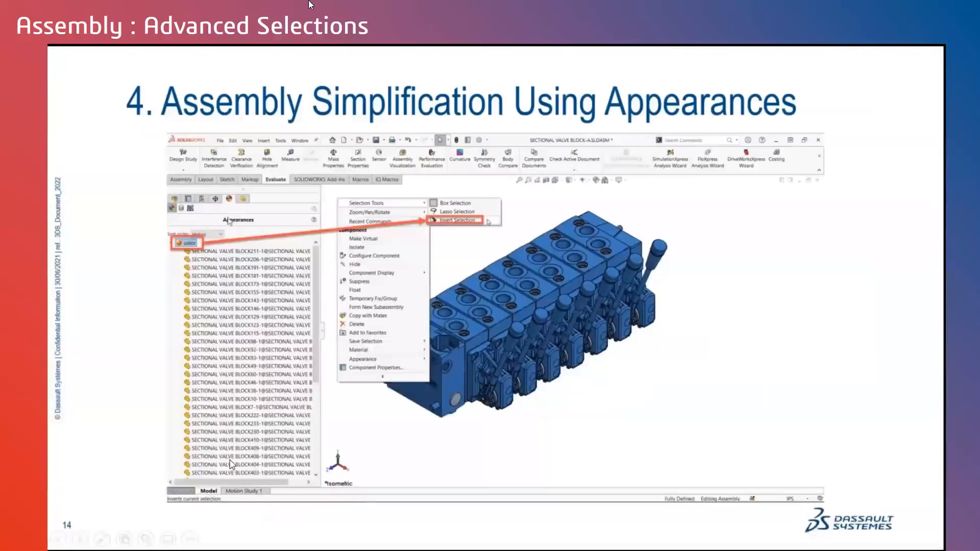
mouse_move(766, 414)
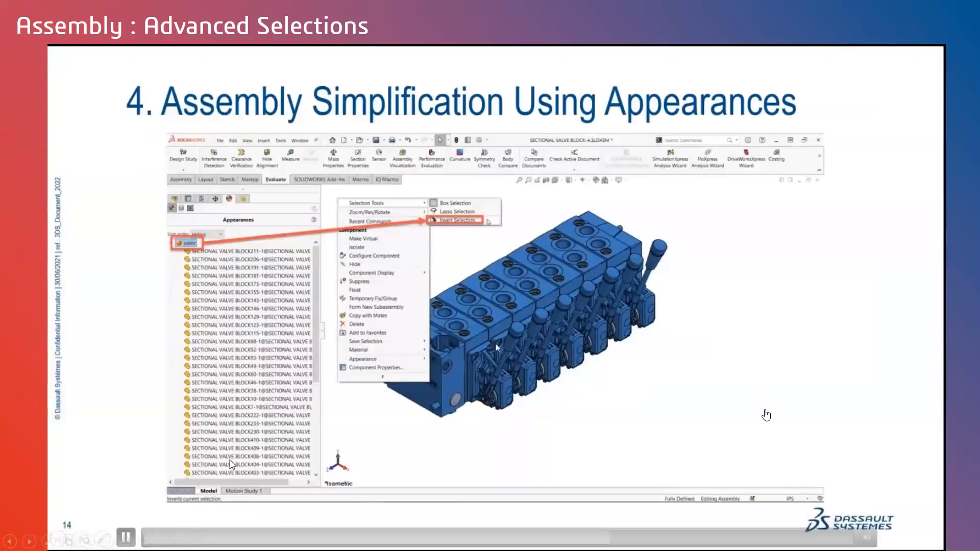
- Return to the valve block assembly and add the side covers and protruding hex plugs opposite the levers to the component-level yellow color
key("alt+Tab")
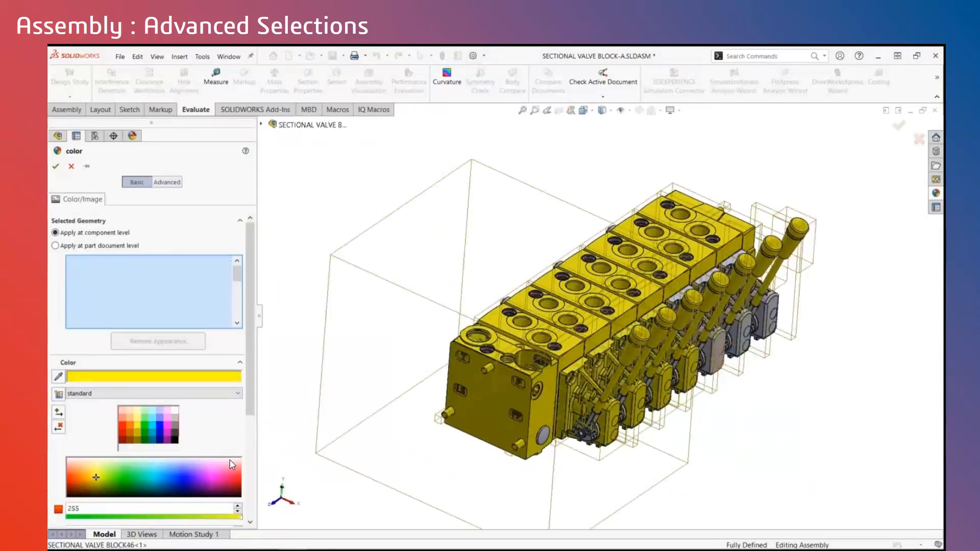
middle_click_drag(427, 408, 405, 374)
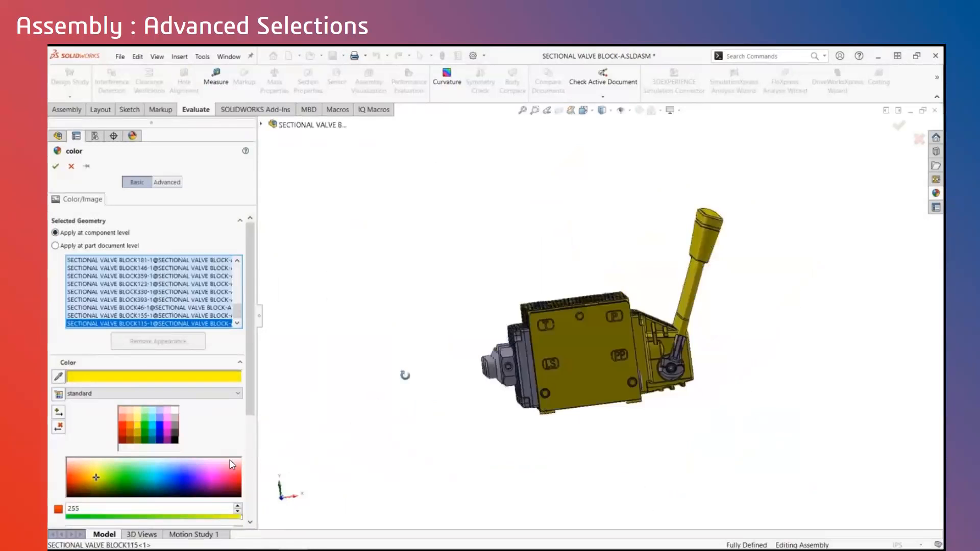
scroll(523, 347, "down", 6)
left_click_drag(516, 288, 528, 302)
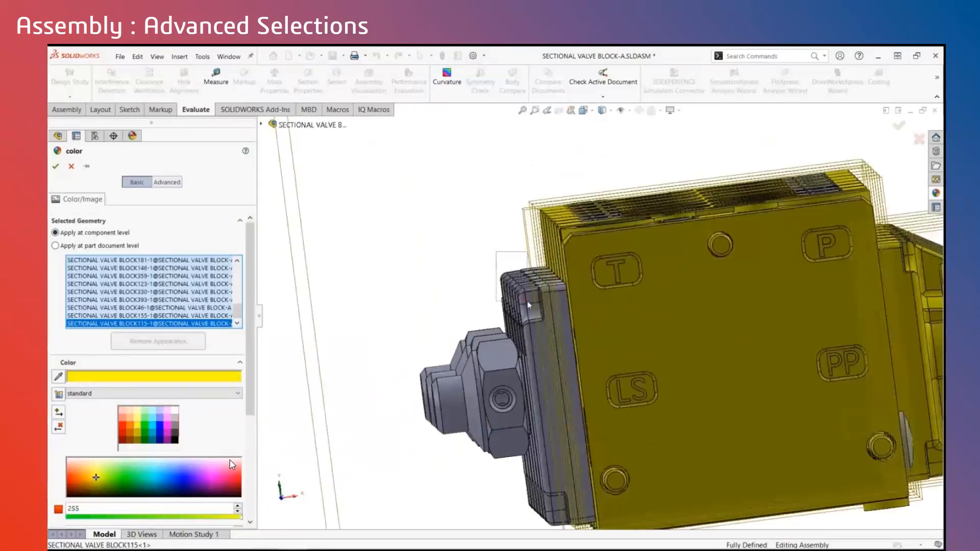
left_click_drag(527, 251, 488, 307)
left_click_drag(434, 347, 415, 399)
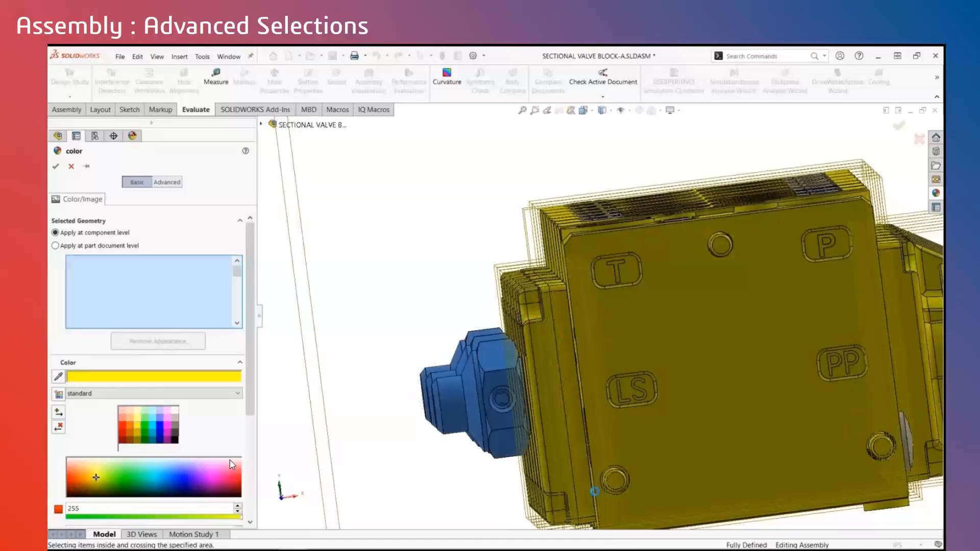
middle_click_drag(462, 302, 485, 285)
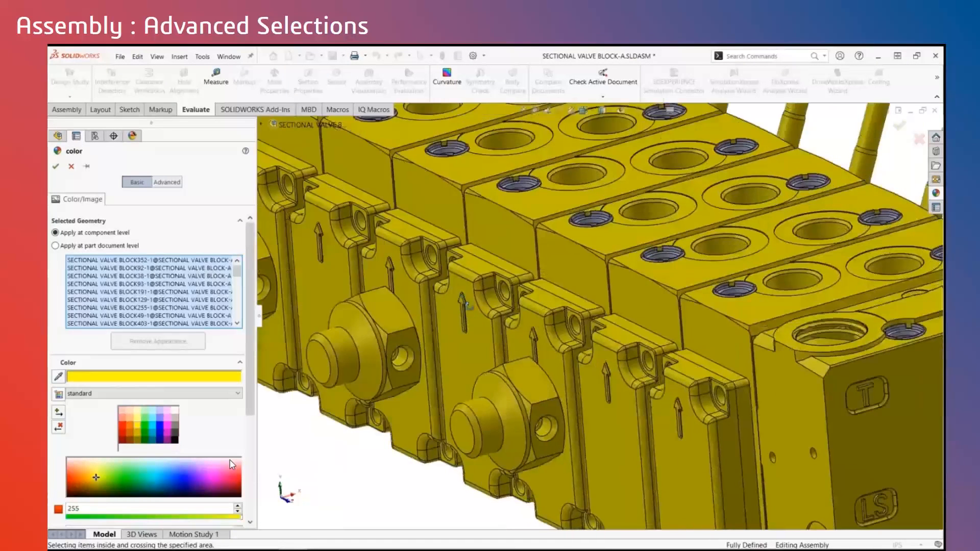
scroll(486, 286, "up", 5)
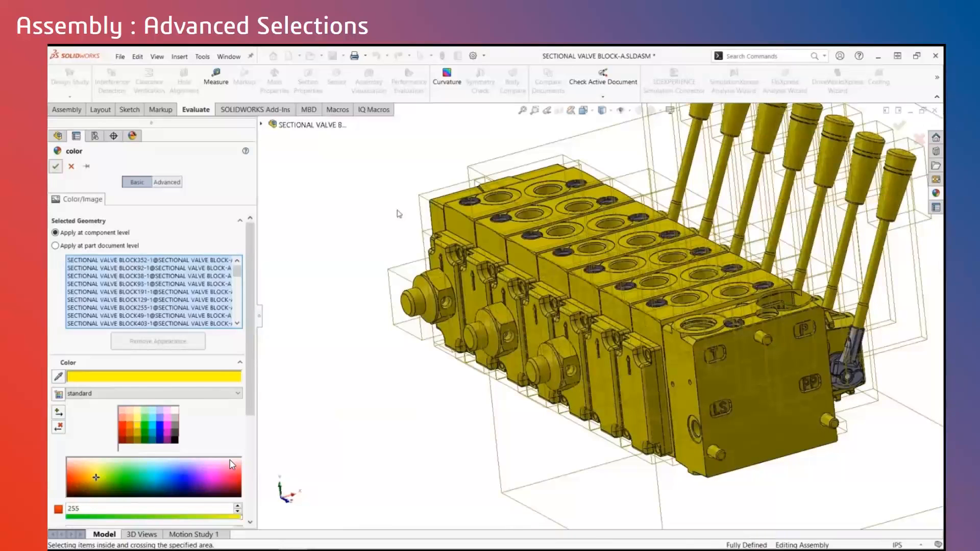
- Apply the component-level yellow color and select all components that carry it through the assembly's appearances
left_click(55, 166)
scroll(675, 302, "up", 3)
left_click(135, 137)
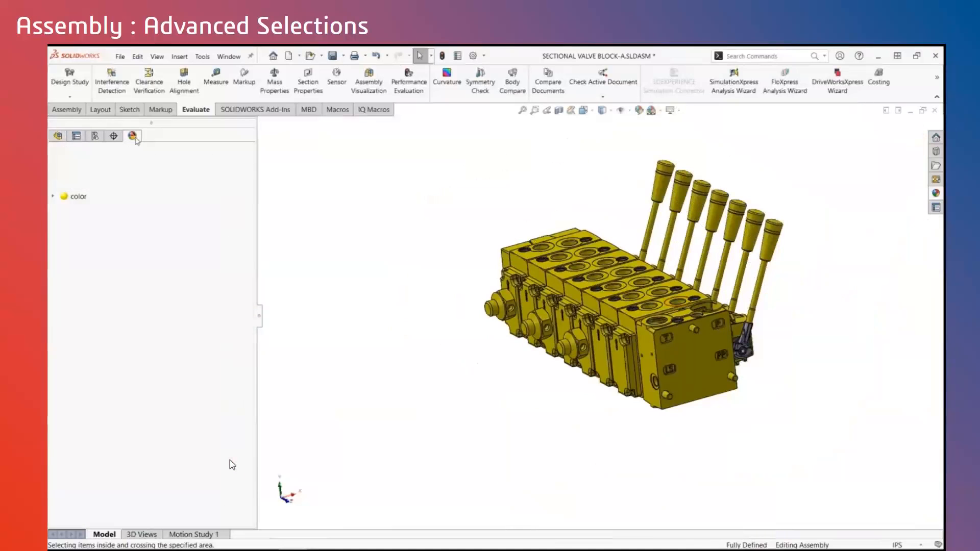
left_click(52, 196)
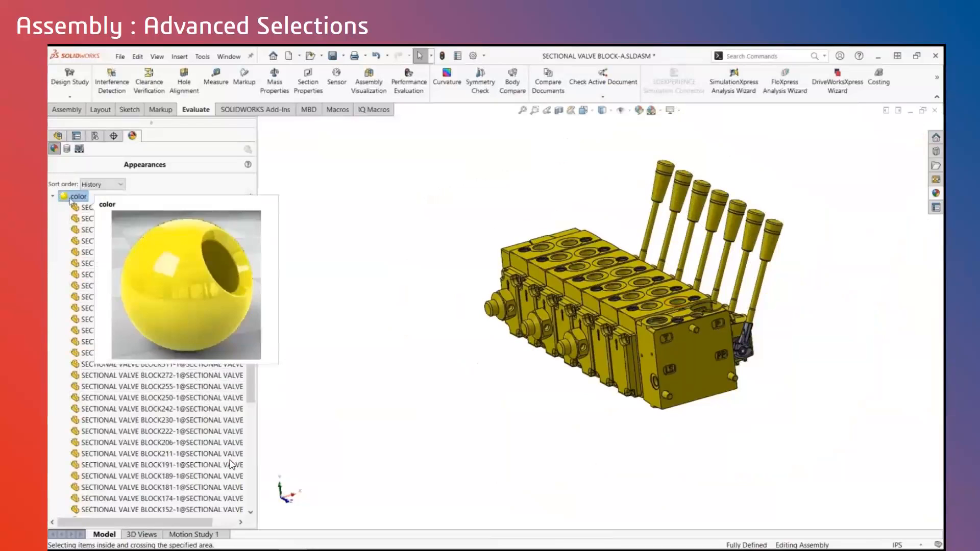
left_click(71, 198)
- Invert the selection to the components without the yellow color and suppress them all
right_click(387, 181)
mouse_move(490, 186)
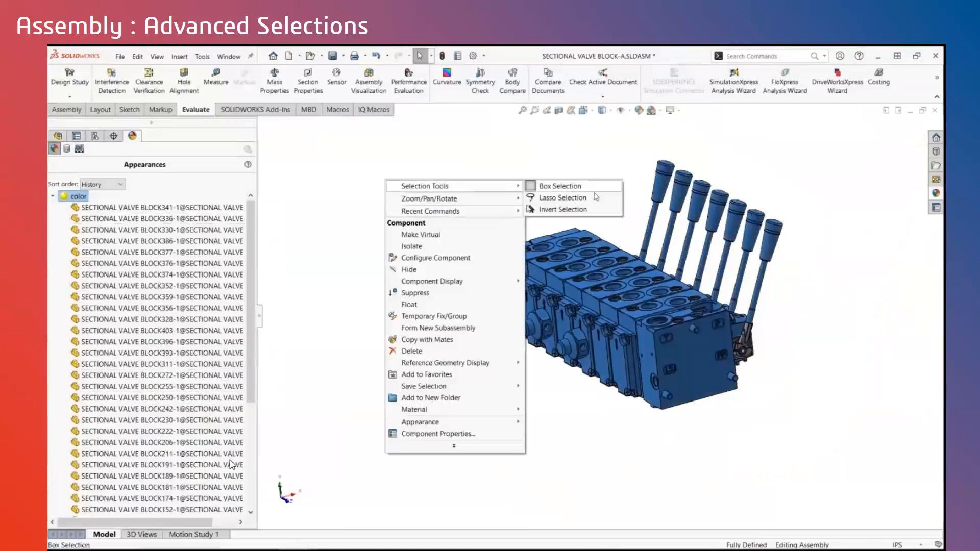
left_click(596, 198)
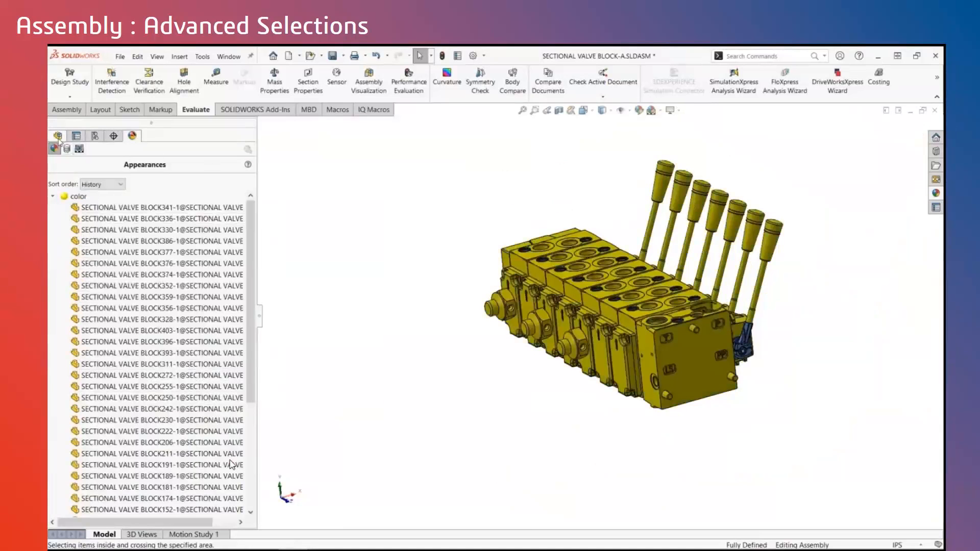
right_click(384, 216)
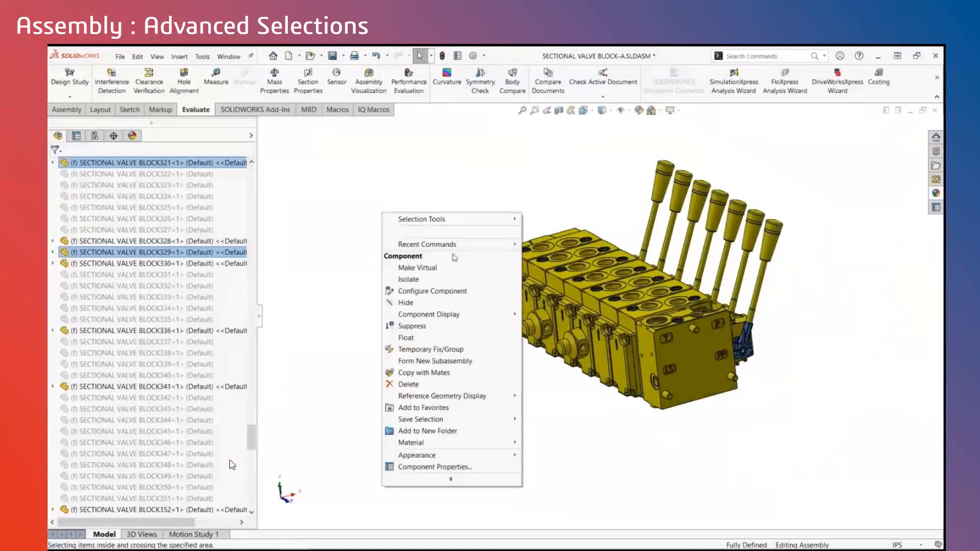
left_click(425, 329)
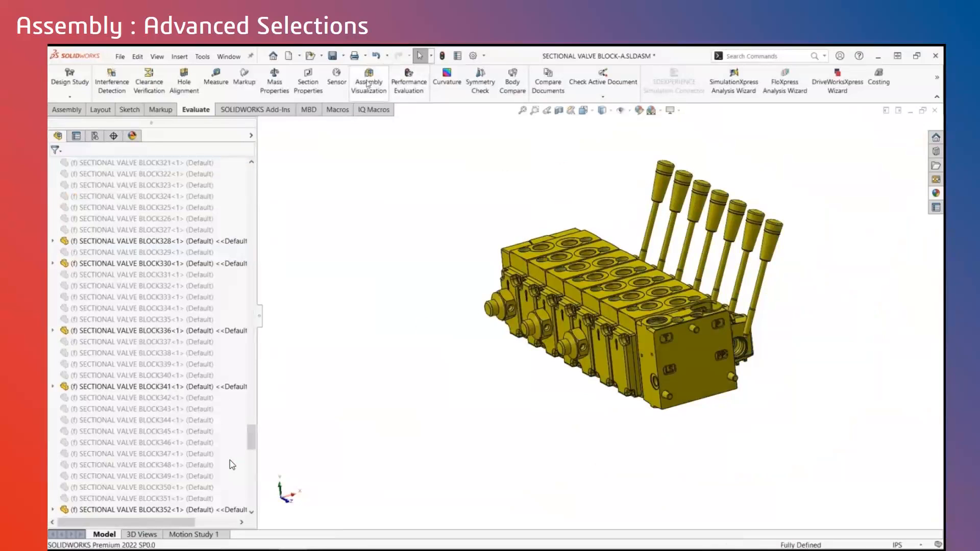
- Run Performance Evaluation to examine the component statistics with all uncolored components suppressed
left_click(368, 81)
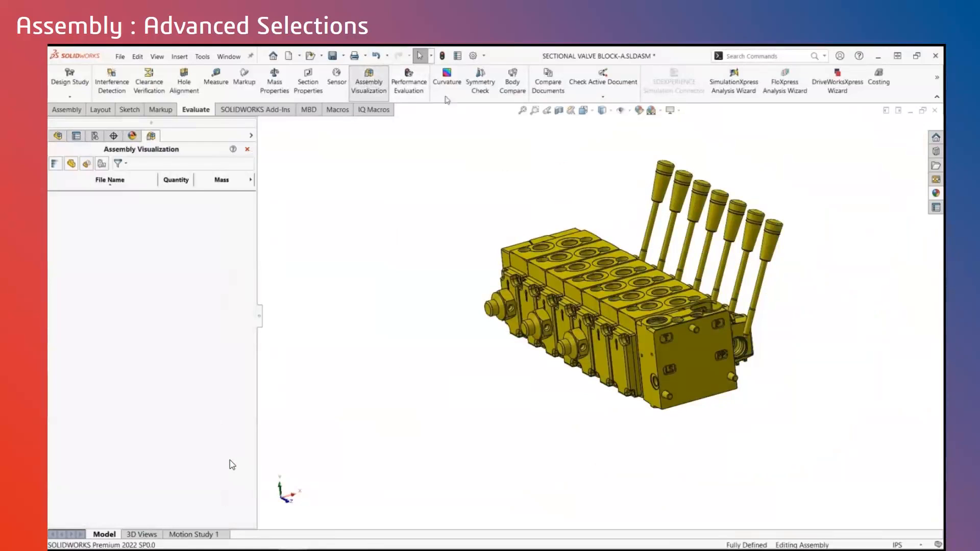
left_click(409, 83)
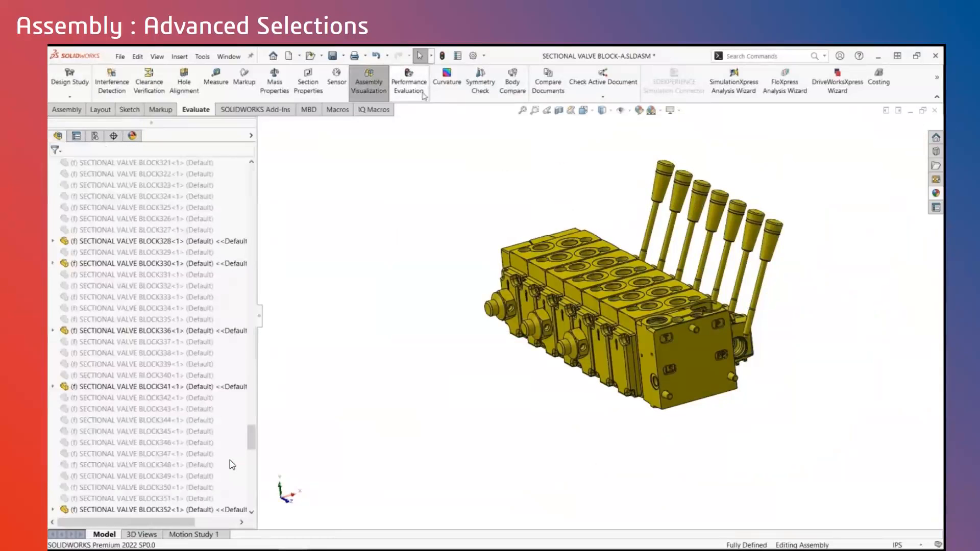
scroll(830, 297, "down", 6)
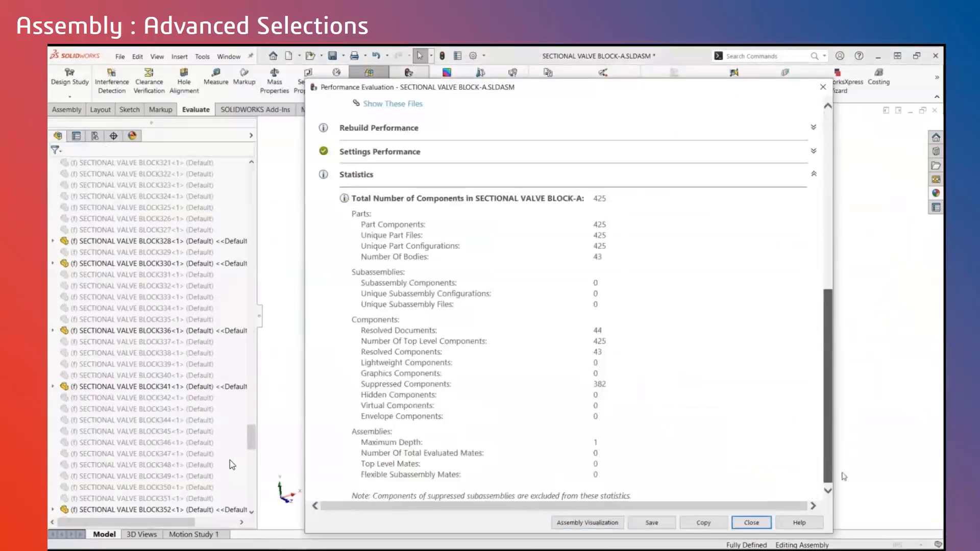